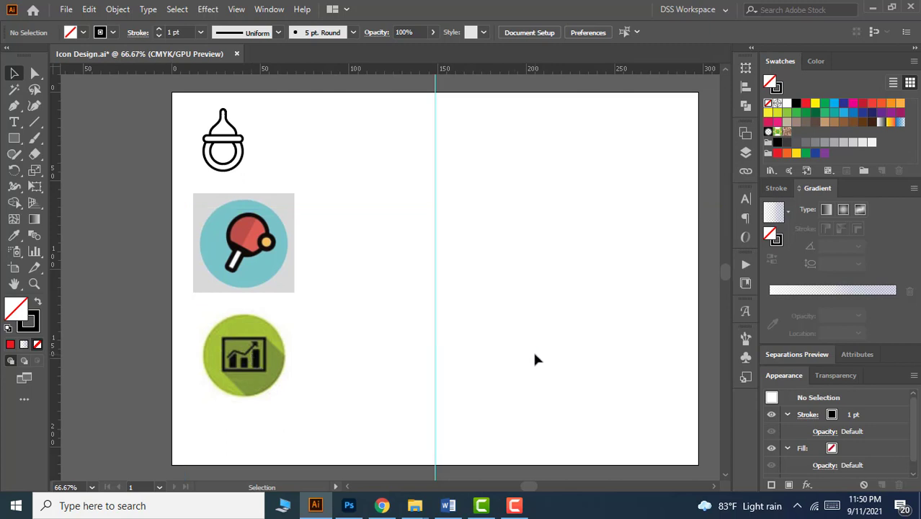
Set the stroke to black and draw an unfilled 40 mm by 40 mm circle near the vertical guide.
left_click_drag(467, 278, 467, 278)
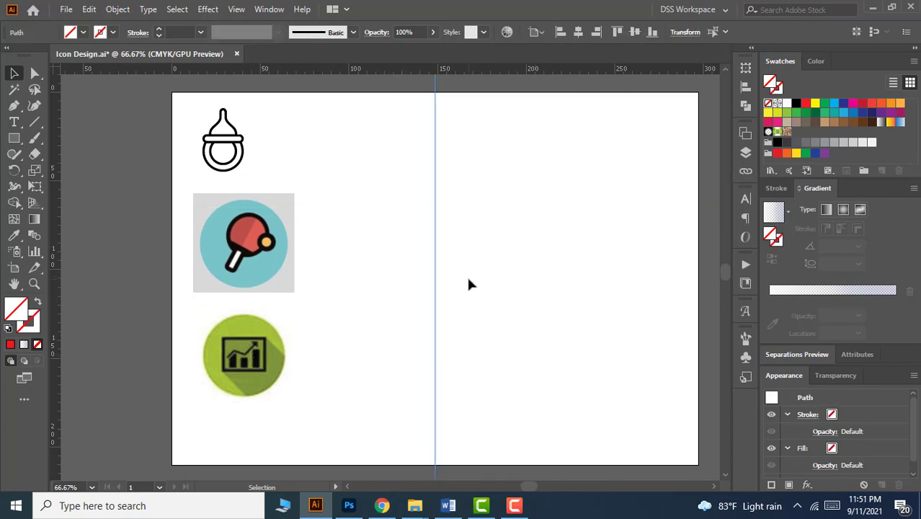
left_click(468, 284)
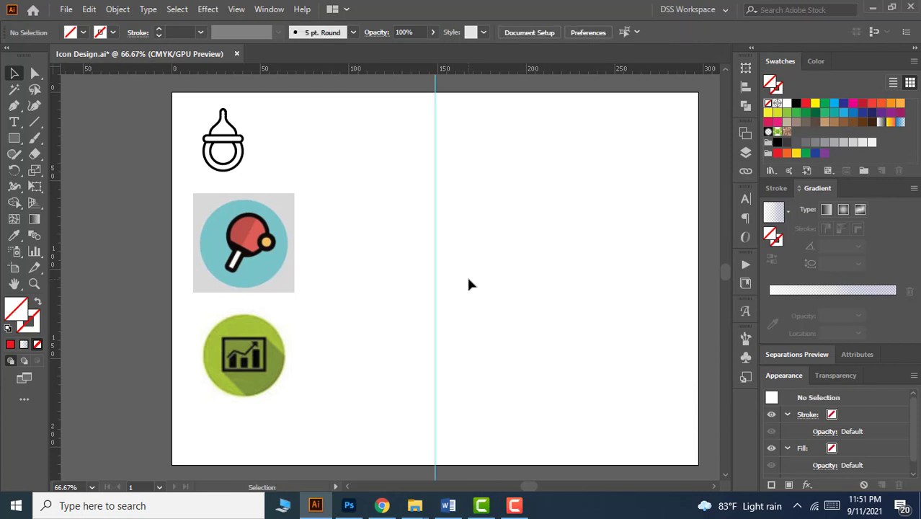
left_click(796, 104)
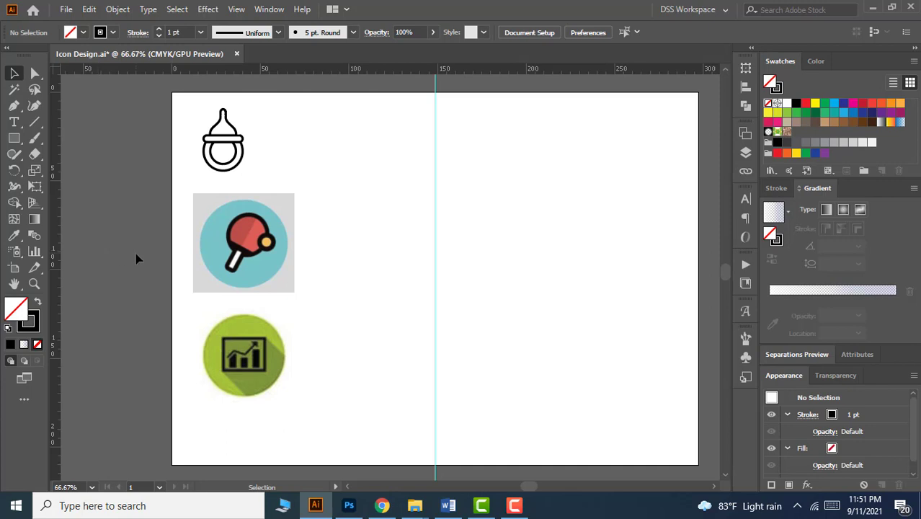
right_click(12, 144)
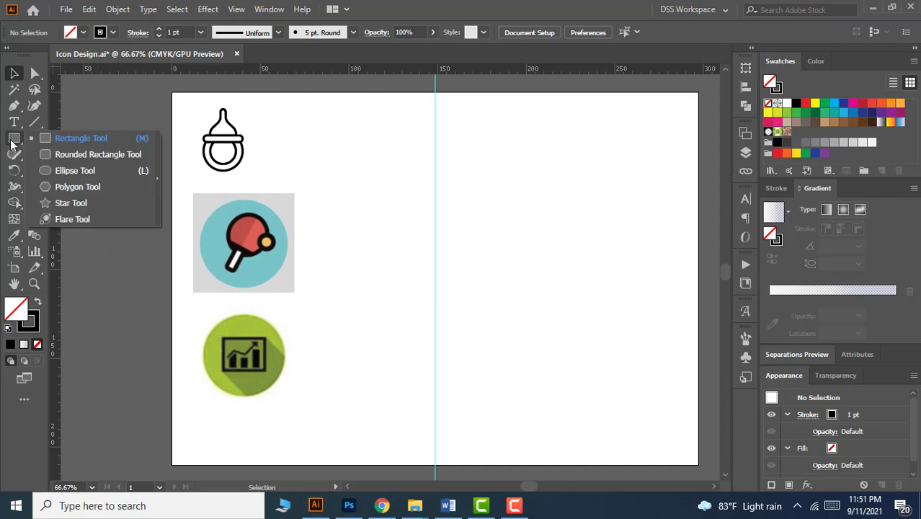
left_click(72, 173)
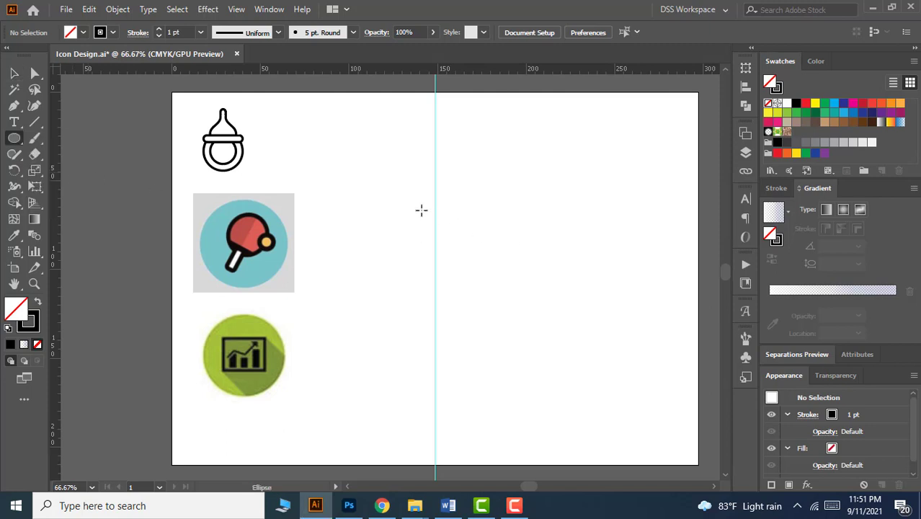
left_click(390, 203)
left_click(441, 122)
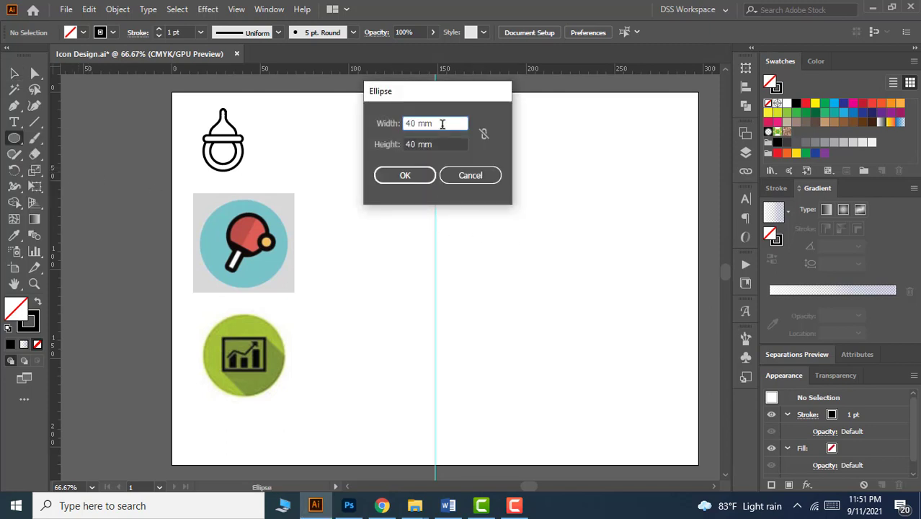
left_click(435, 144)
left_click(405, 175)
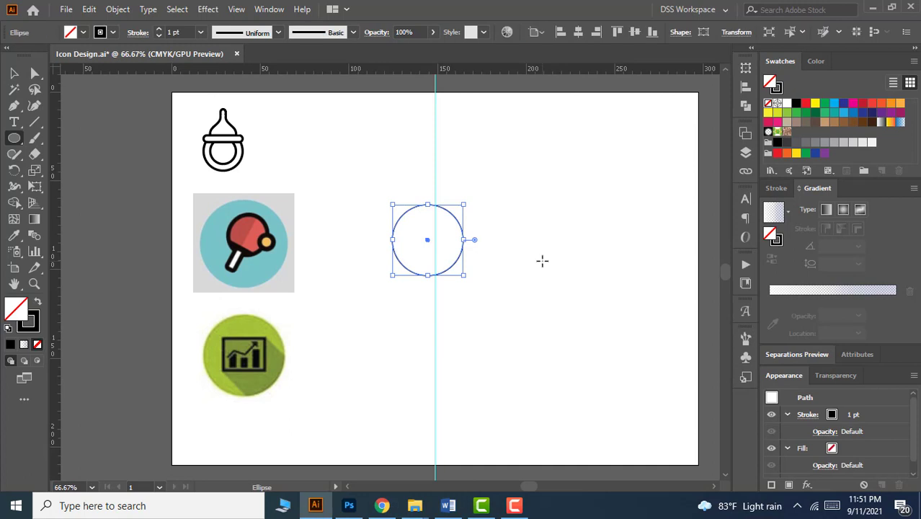
Centre the circle on the artboard both horizontally and vertically.
left_click(745, 87)
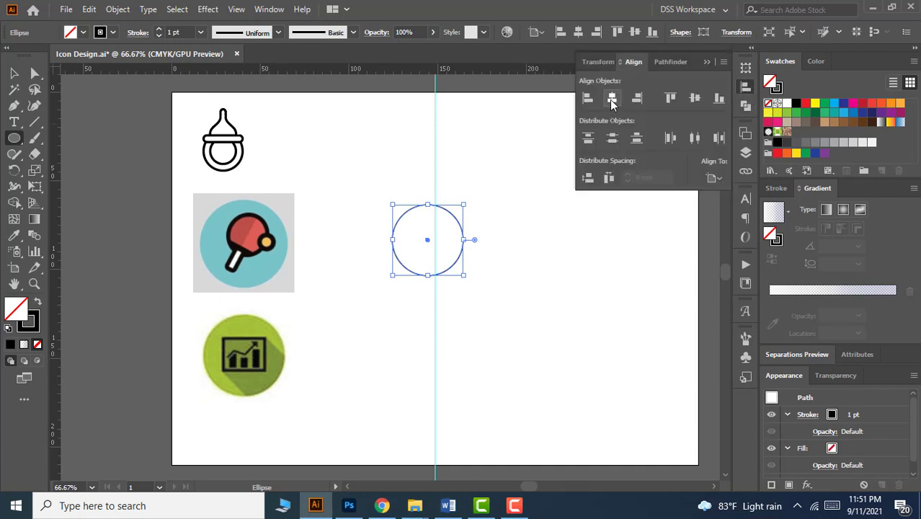
left_click(611, 101)
left_click(694, 100)
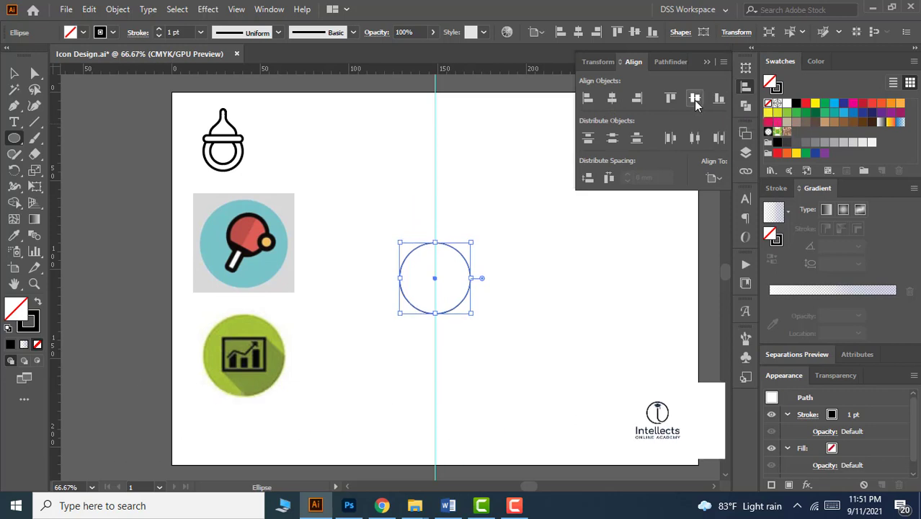
left_click(707, 62)
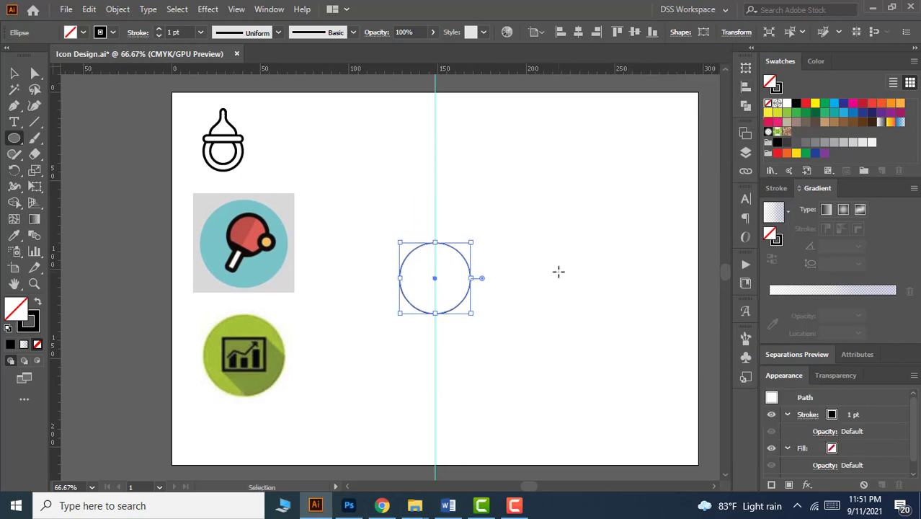
Paste a copy of the circle in front and scale it down slightly about its centre to form an inner circle.
key("ctrl+c")
key("ctrl+f")
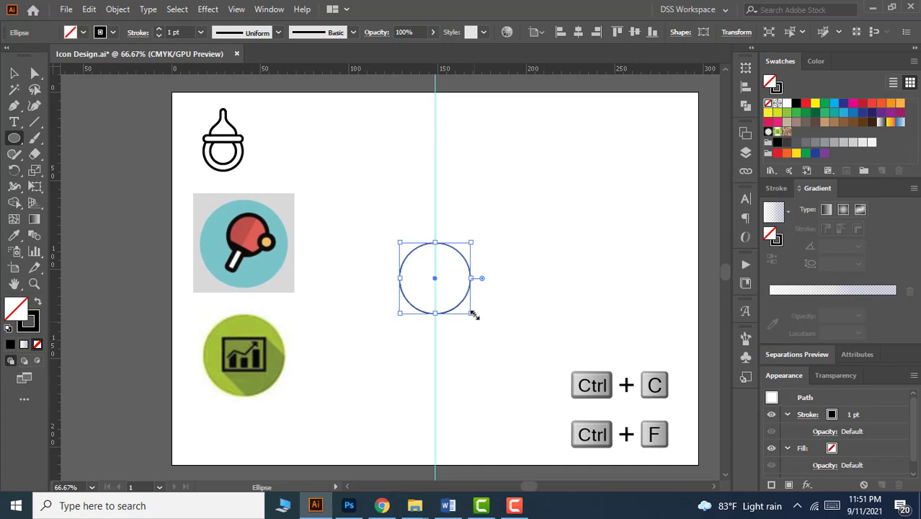
left_click_drag(472, 316, 467, 307)
key("alt+shift")
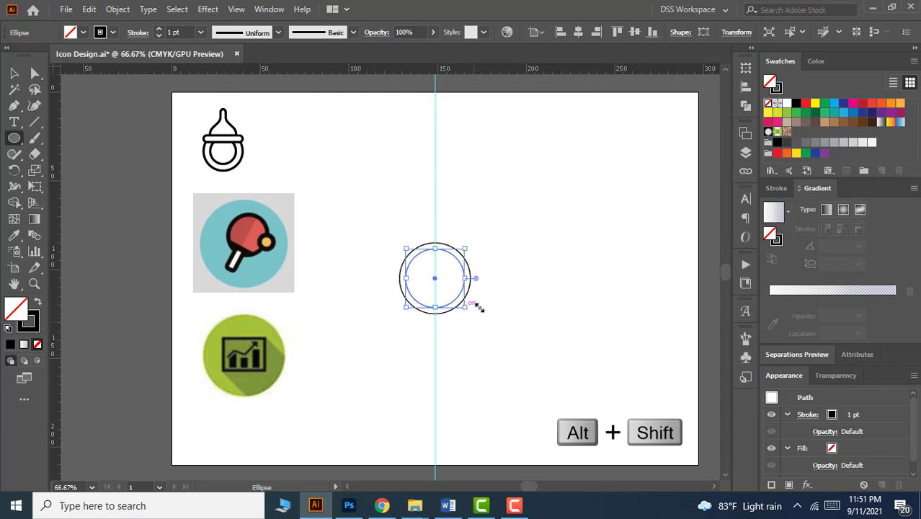
Draw a wide rectangle across the lower part of both circles, extending past their sides and bottom edge.
left_click(16, 137)
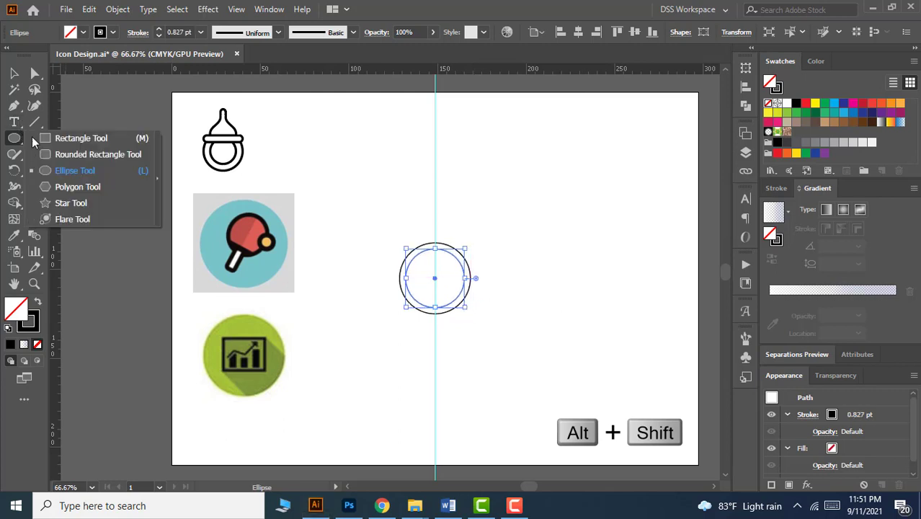
left_click(71, 139)
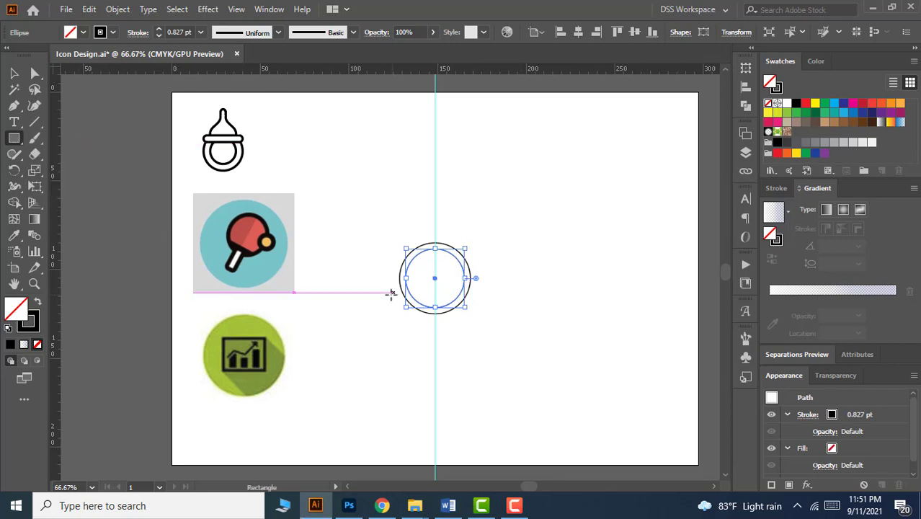
left_click_drag(385, 293, 484, 325)
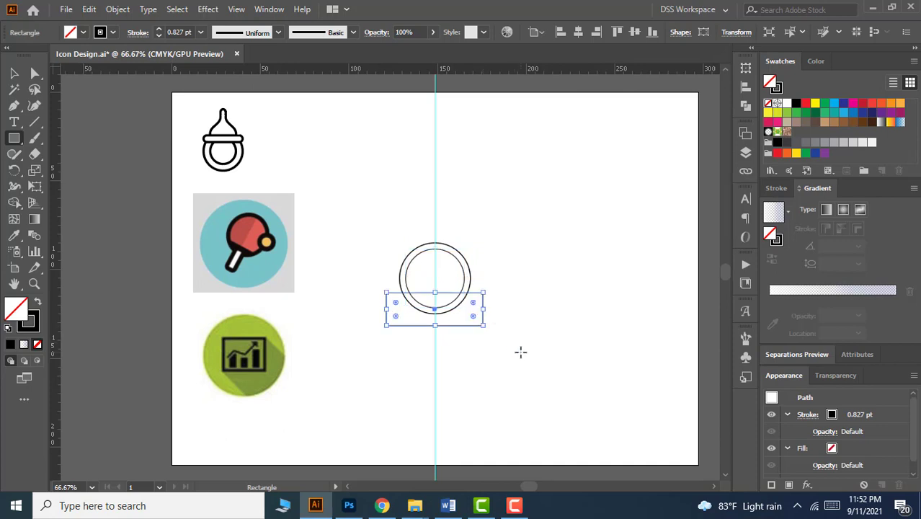
Nudge the rectangle slightly down and right so it is centred on the guide over the circles' lower part.
key("Down")
key("Down")
key("Down")
key("Down")
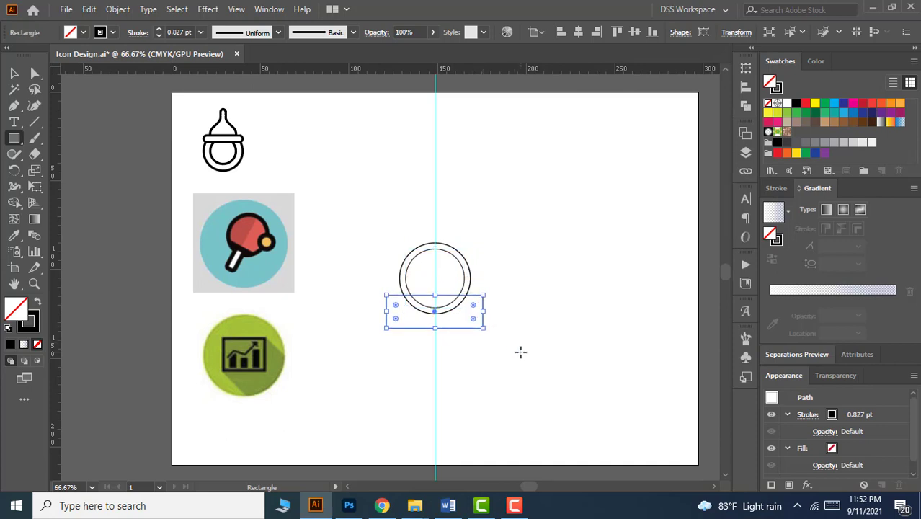
key("Up")
key("Up")
key("Right")
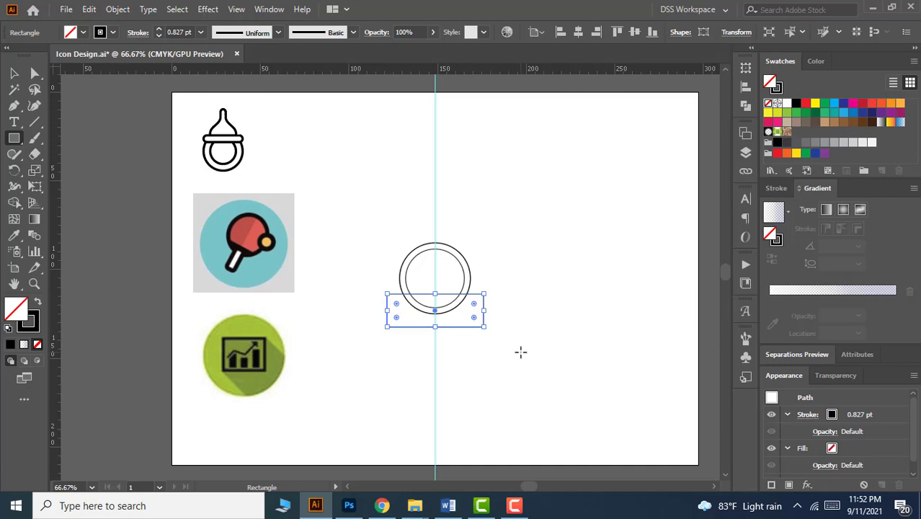
key("Down")
key("Down")
key("Down")
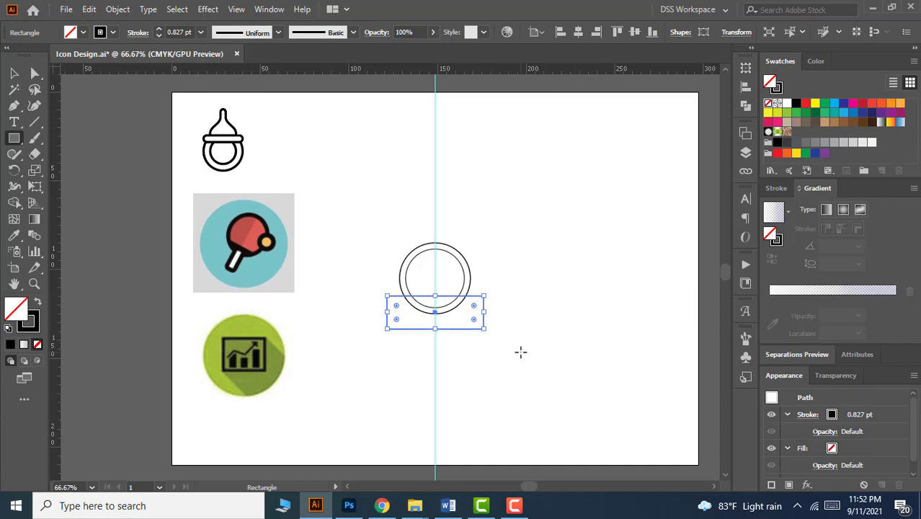
key("Down")
key("Up")
key("Up")
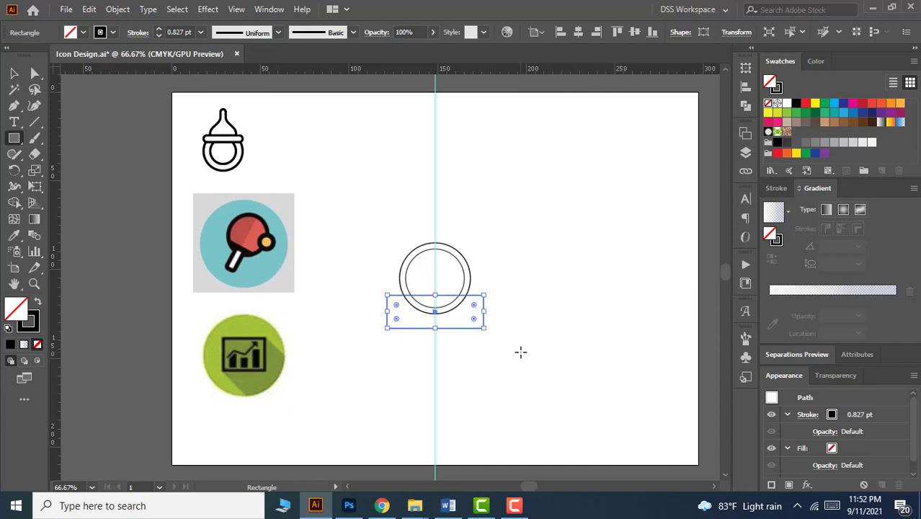
Subtract the rectangle from the inner circle with Minus Front to give it a flat bottom.
left_click(13, 73)
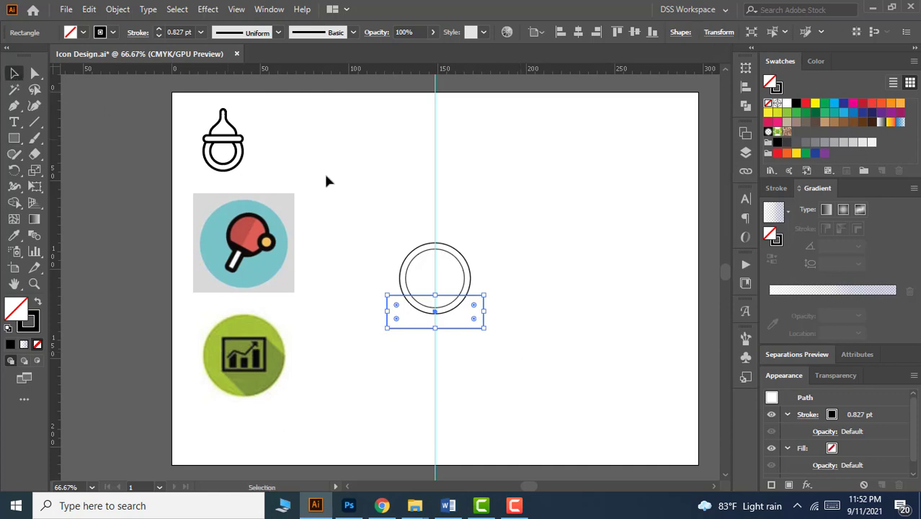
left_click(471, 277, "shift")
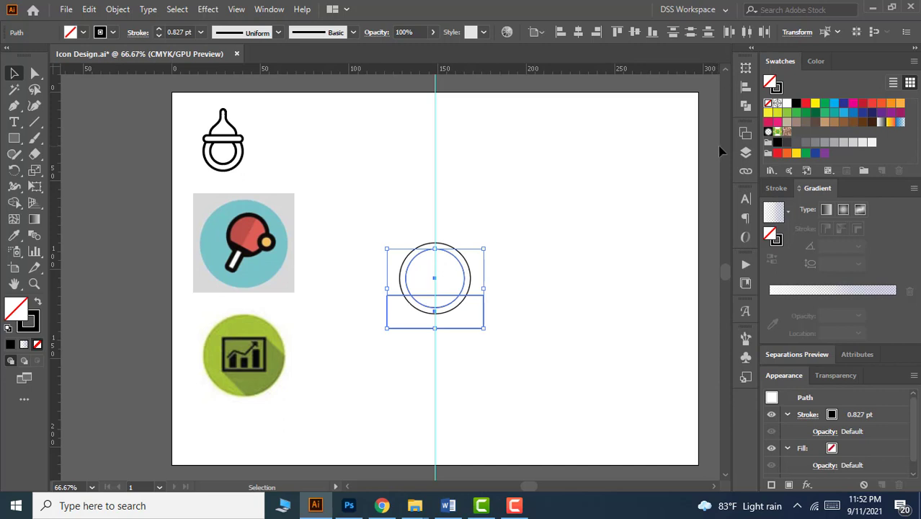
left_click(743, 108)
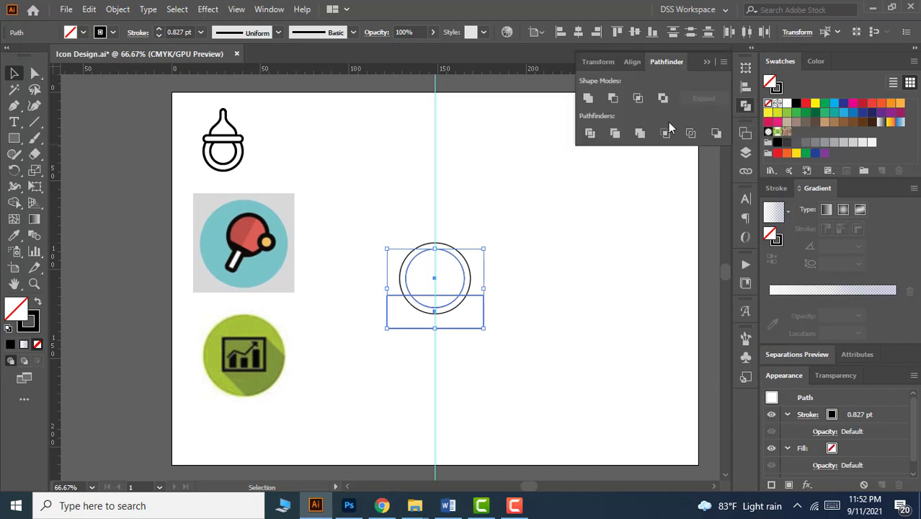
left_click(612, 98)
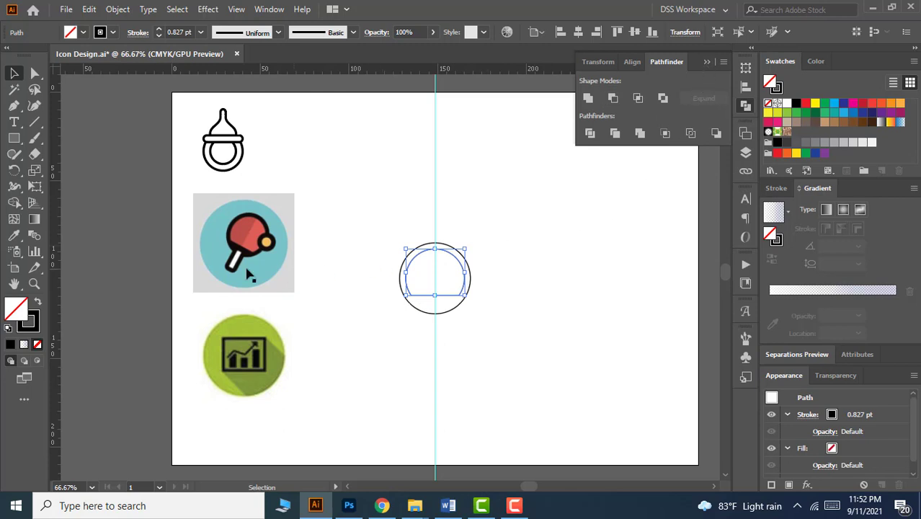
Draw a rectangle from the guide over the circles' right half, and fill it and the flat-bottomed inner shape yellow.
left_click(14, 138)
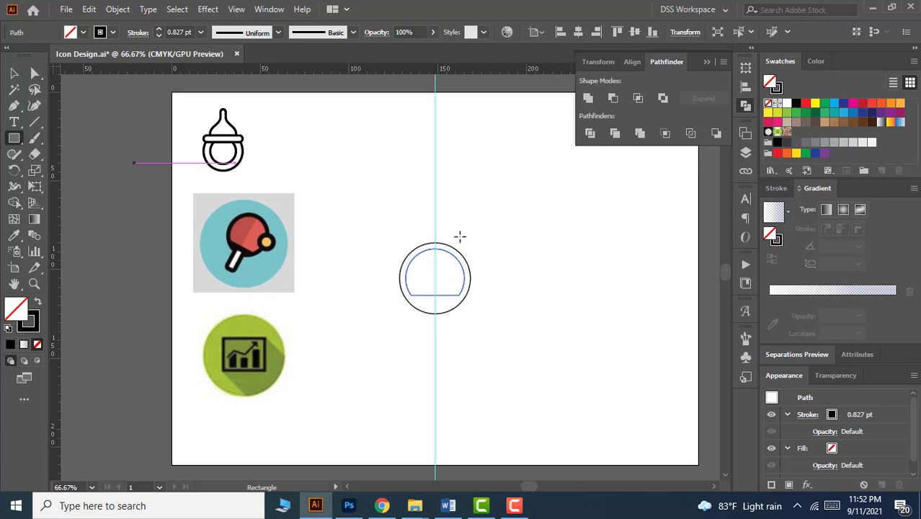
left_click_drag(434, 230, 485, 325)
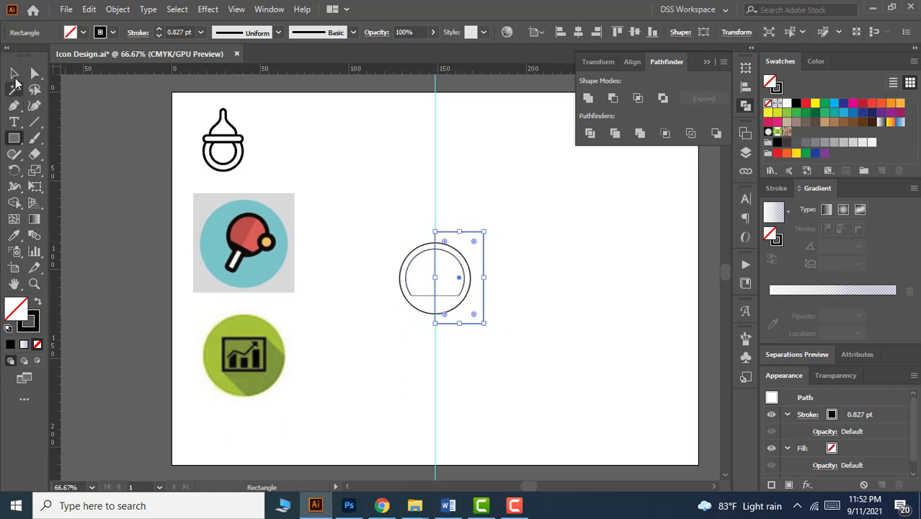
left_click(14, 72)
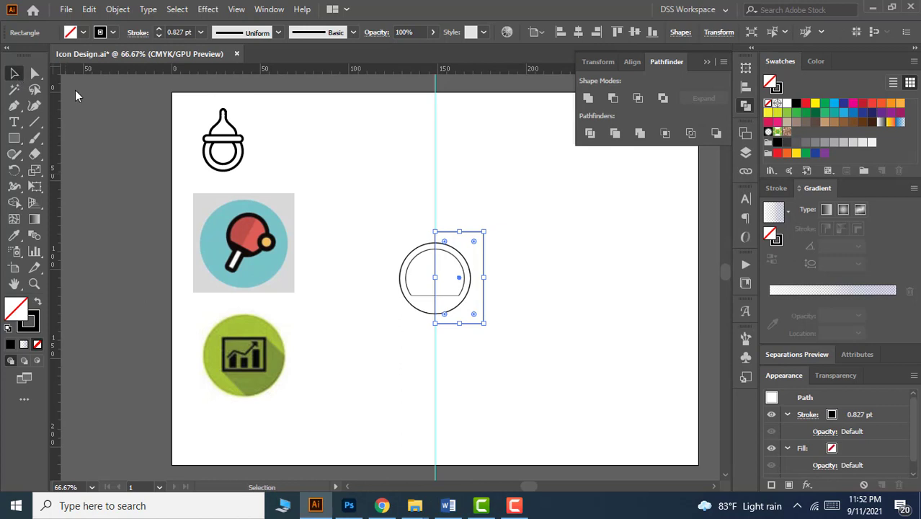
left_click(423, 295, "shift")
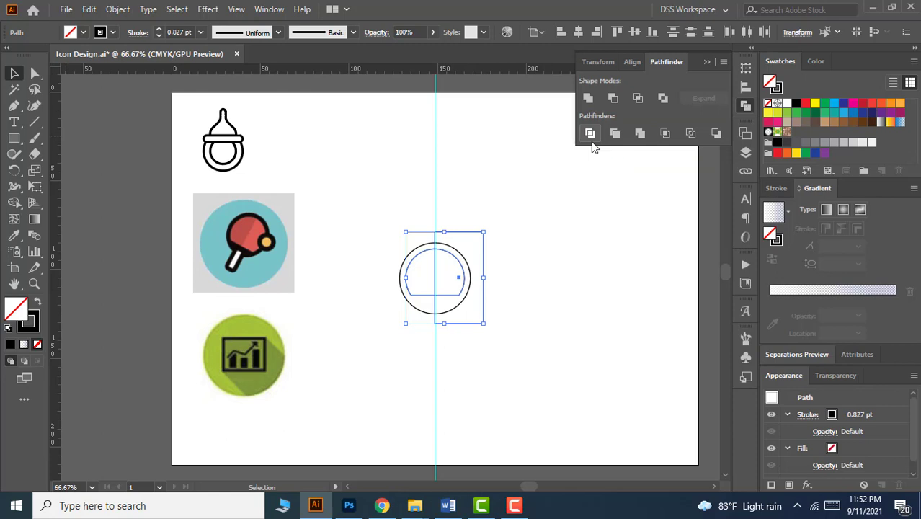
left_click(815, 106)
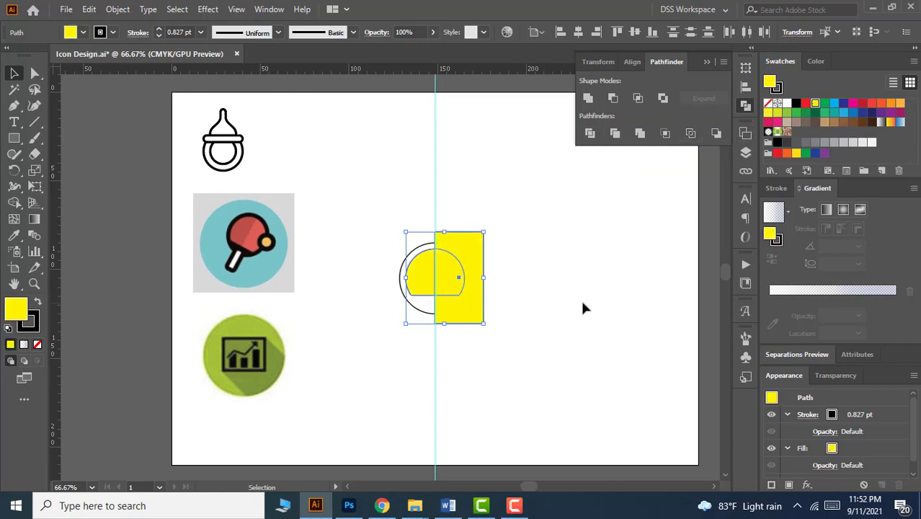
Divide the rectangle and the inner shape with Pathfinder, ungroup the pieces and deselect them.
left_click(589, 136)
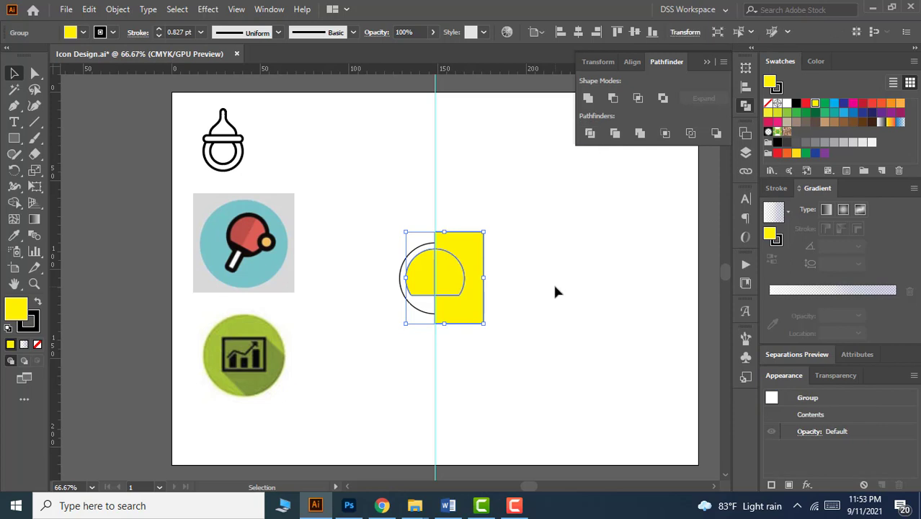
right_click(470, 250)
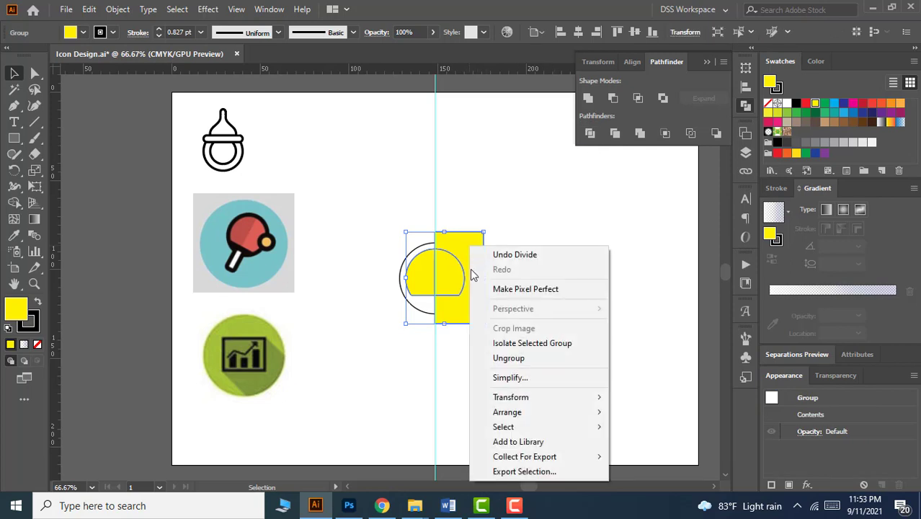
left_click(497, 359)
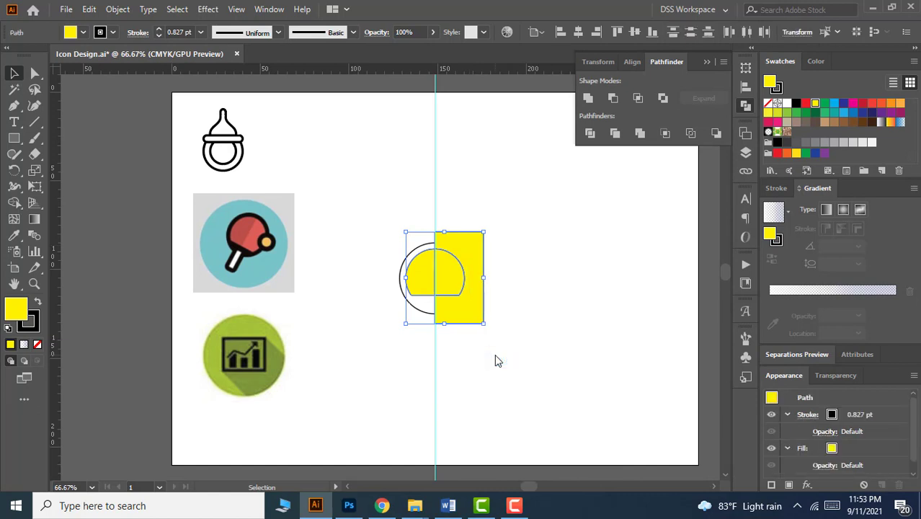
left_click(497, 361)
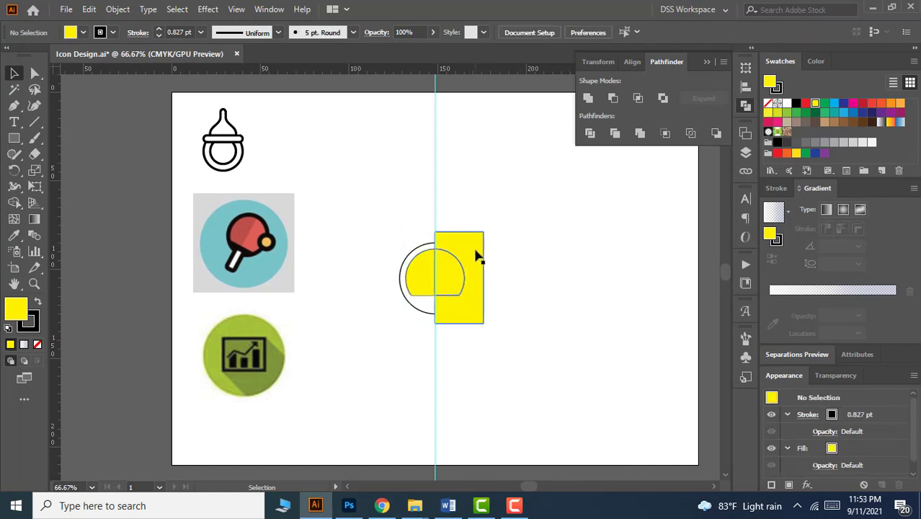
Remove the leftover rectangle piece outside the inner shape's right half.
left_click_drag(484, 267, 569, 245)
key("ctrl+z")
left_click(567, 238)
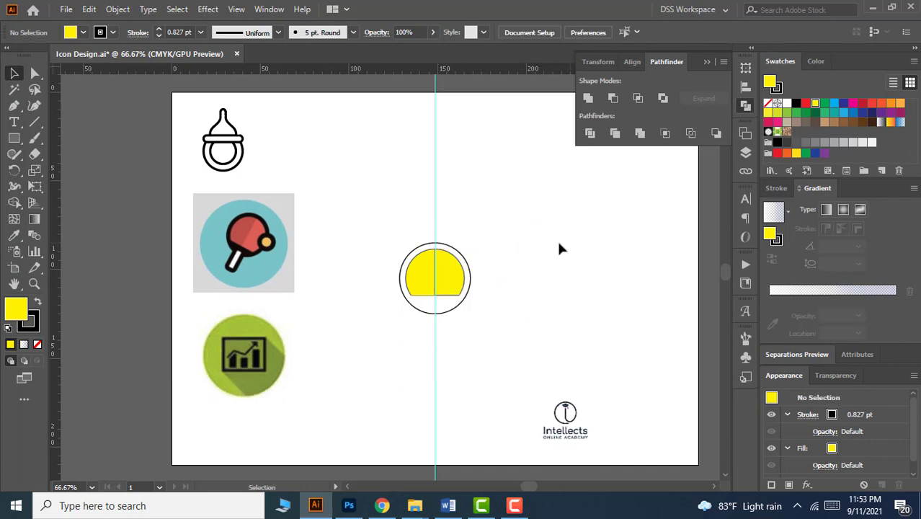
Fill the right half of the divided inner shape with red.
left_click(445, 286)
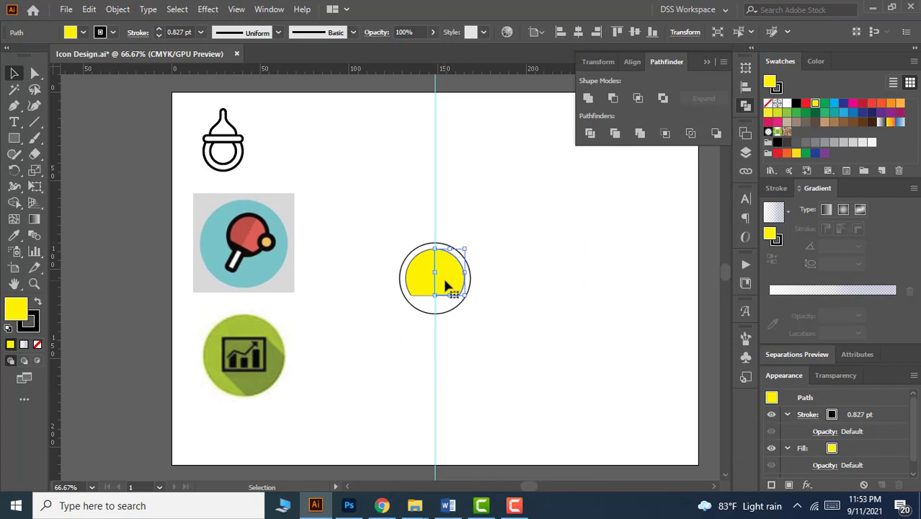
left_click(805, 103)
left_click(563, 312)
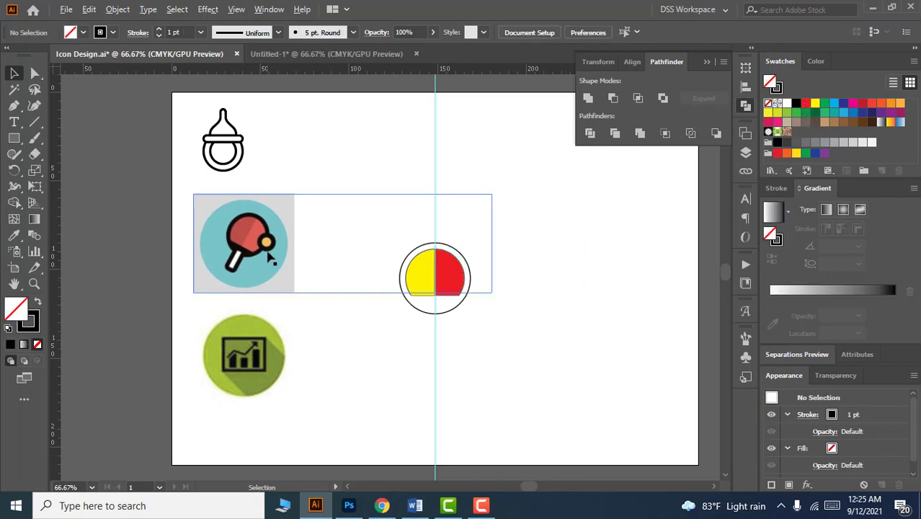
Draw an unfilled ball circle centred on the paddle's outer circle at its right-hand edge, overlapping the red half.
scroll(271, 258, "up", 3)
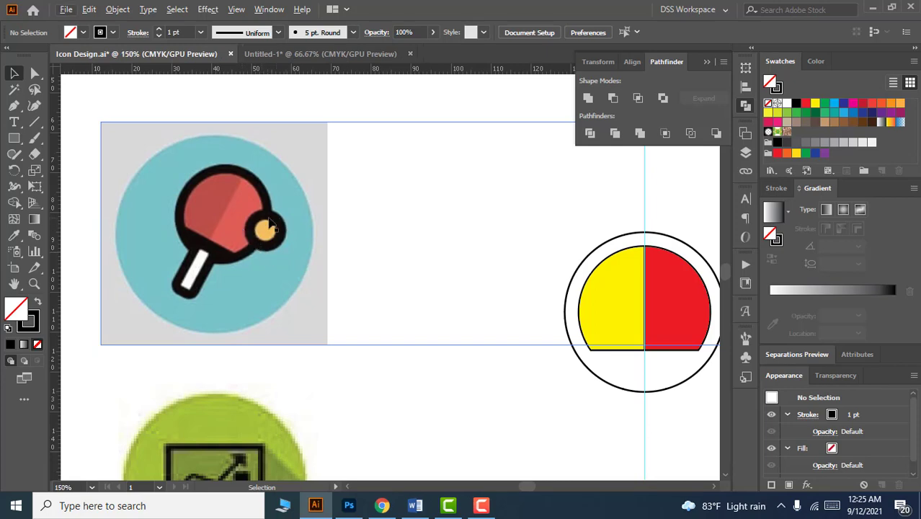
scroll(264, 216, "up", 2)
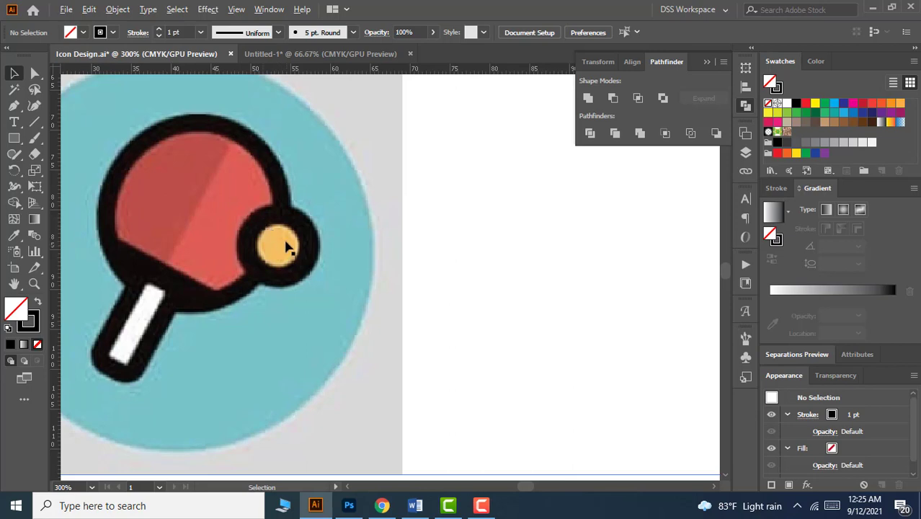
scroll(283, 242, "down", 5)
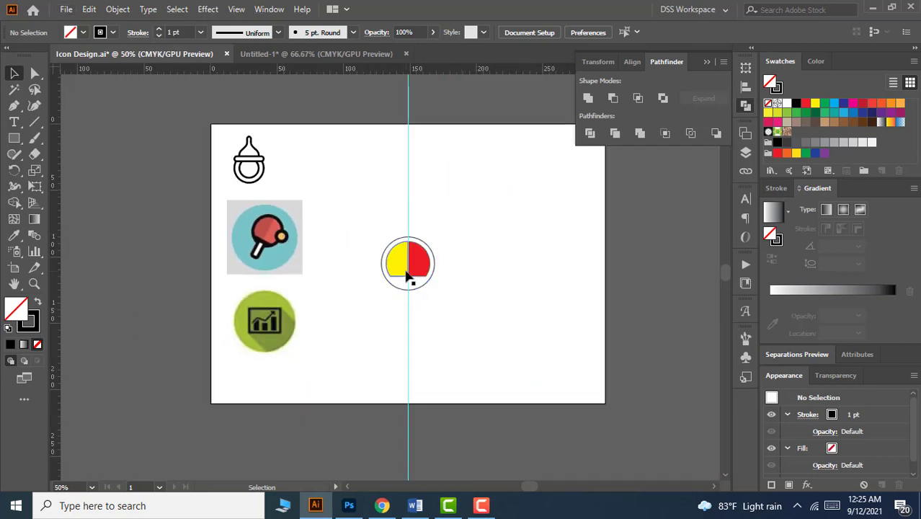
scroll(409, 274, "up", 3)
scroll(464, 265, "up", 2)
scroll(461, 257, "up", 3)
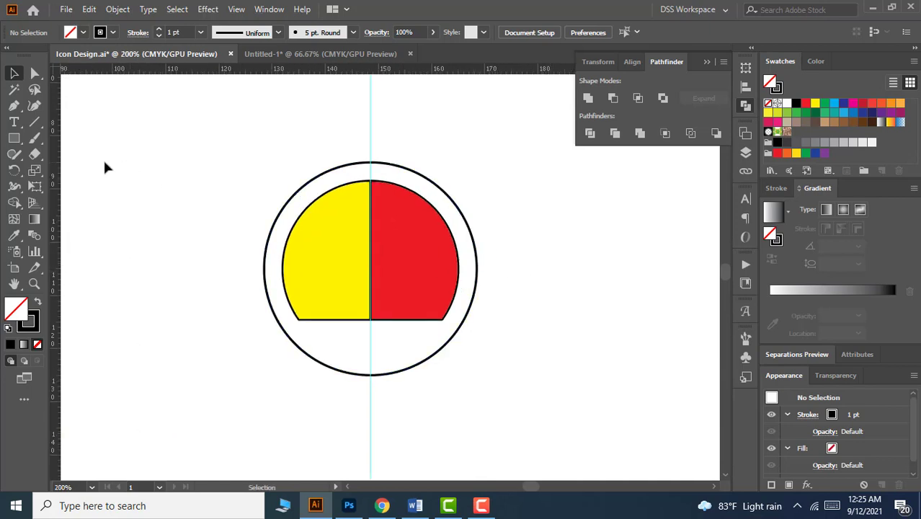
left_click_drag(20, 141, 75, 169)
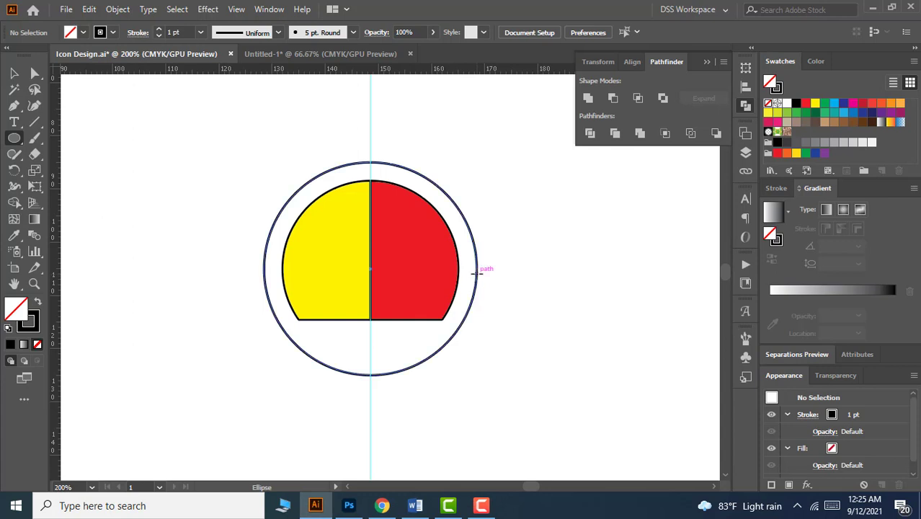
left_click_drag(477, 270, 520, 317)
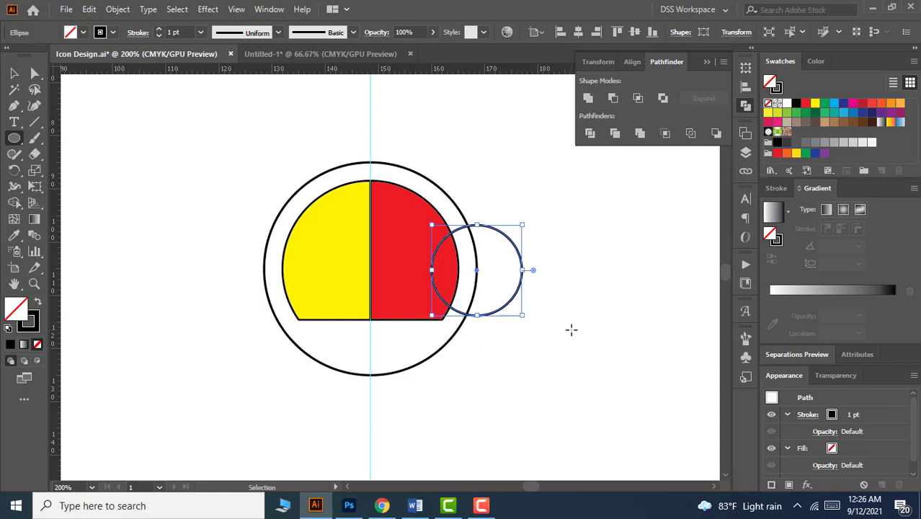
Copy the ball circle in place and subtract one copy from the red half with Pathfinder's Minus Front.
key("ctrl+c")
key("ctrl+f")
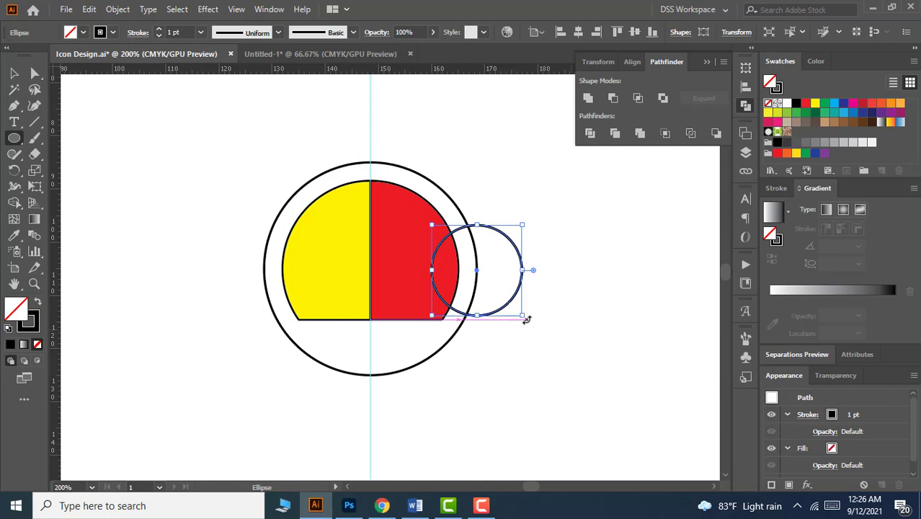
key("shift")
left_click(12, 76)
left_click(409, 228, "shift")
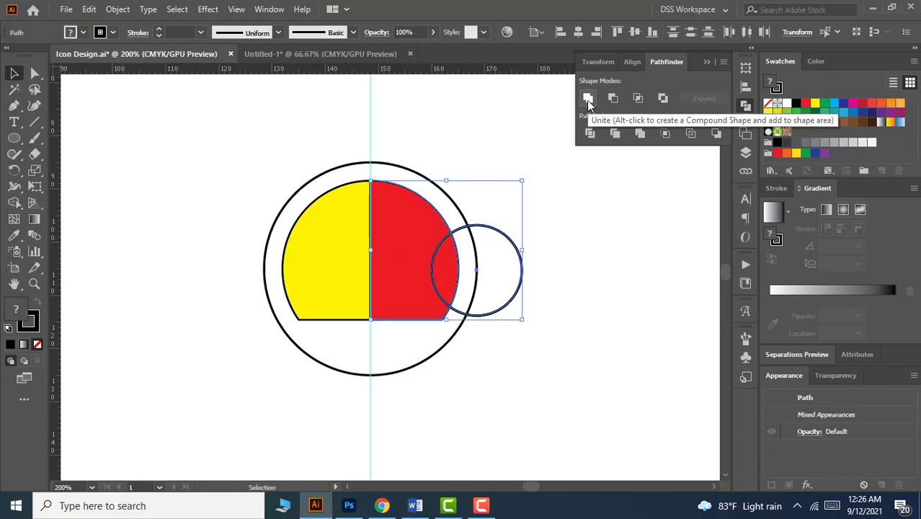
left_click(613, 99)
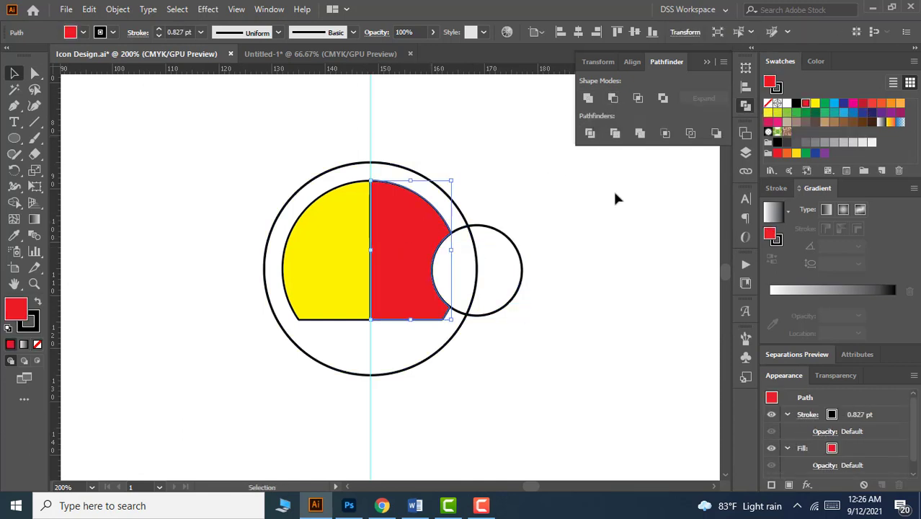
left_click(551, 309)
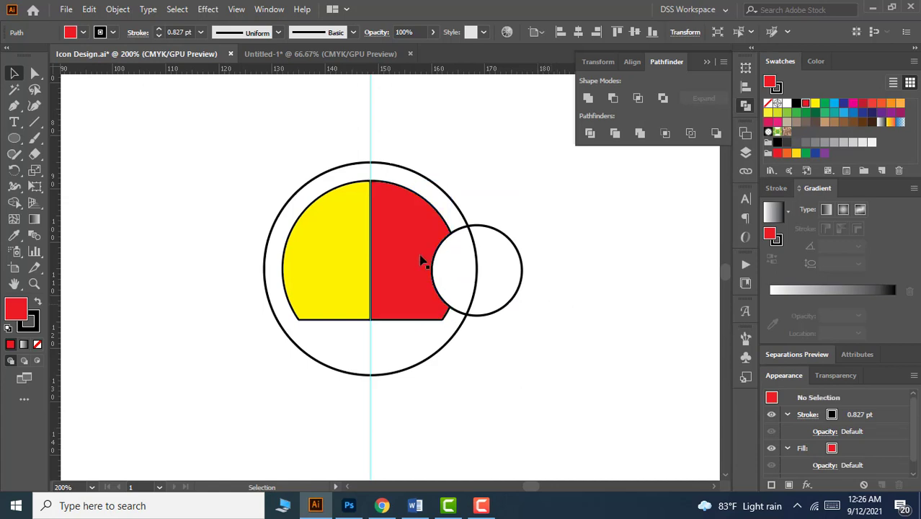
Duplicate the remaining ball circle in place and scale the copy down about its centre as a concentric inner circle.
left_click(416, 260)
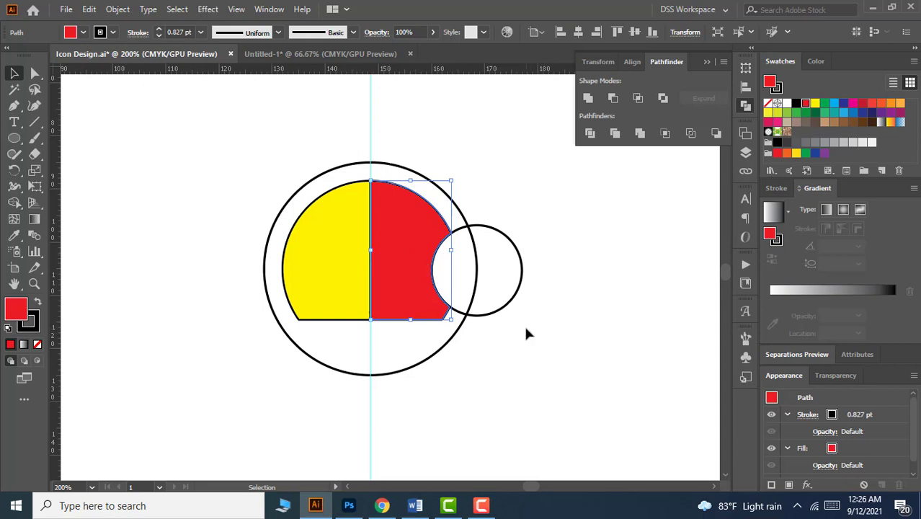
left_click(509, 305)
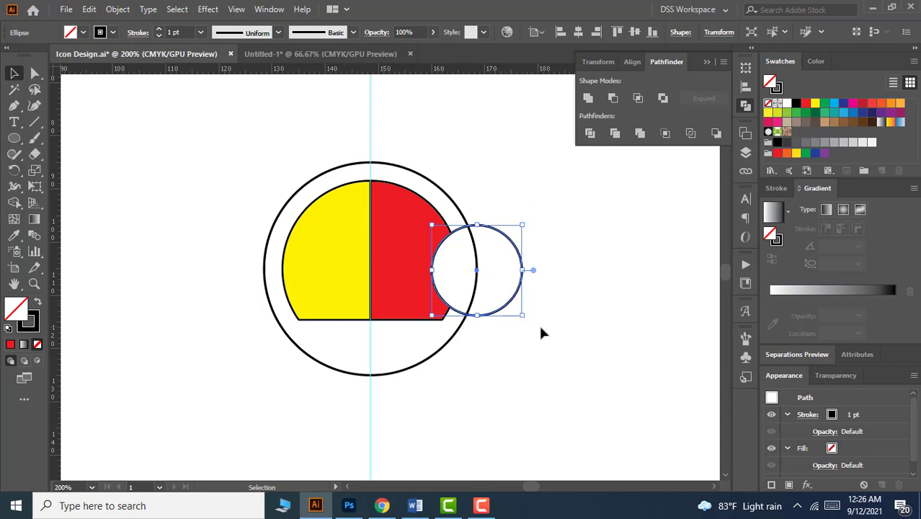
key("a")
key("v")
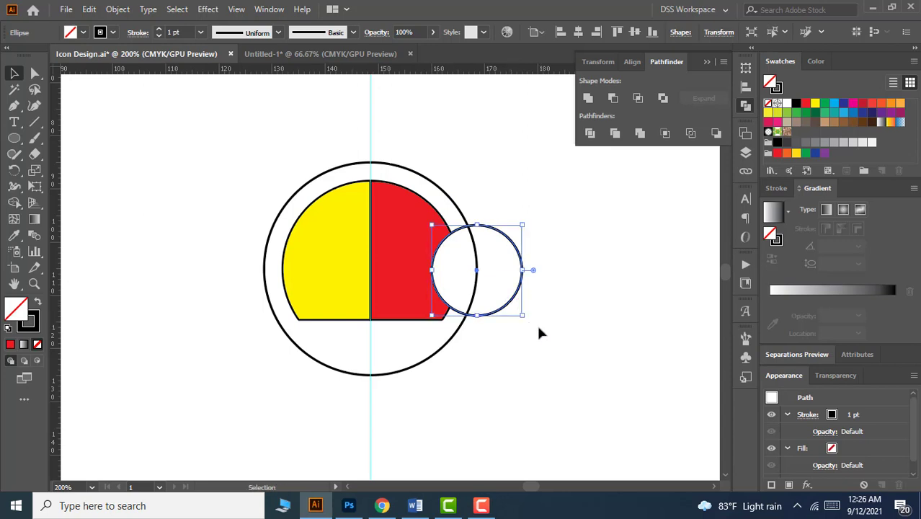
key("shift")
left_click_drag(522, 318, 506, 297)
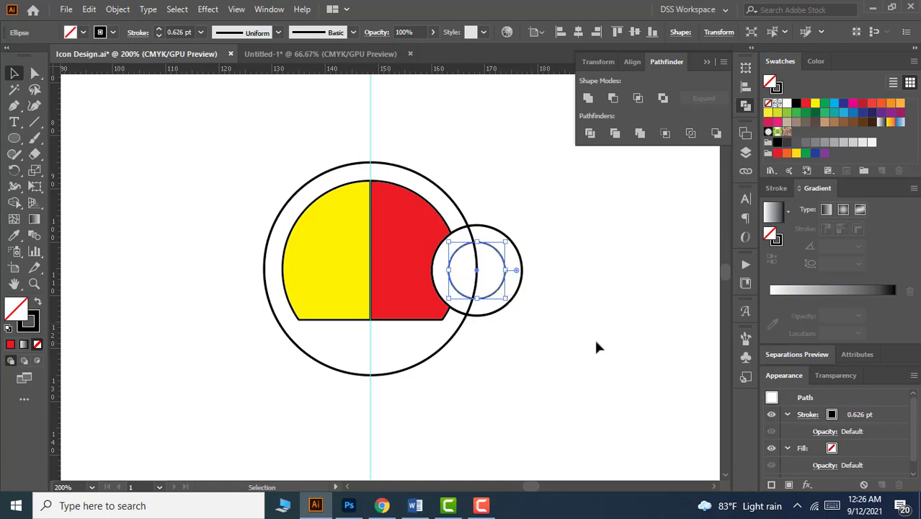
left_click(560, 328)
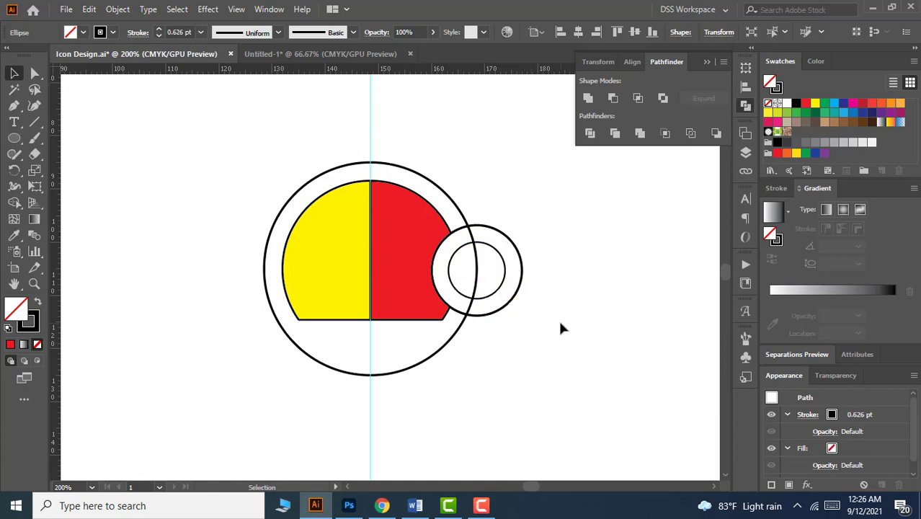
Unite the paddle's outer circle and the larger ball circle into one outline with Pathfinder, then deselect it.
left_click(434, 183)
left_click(589, 202)
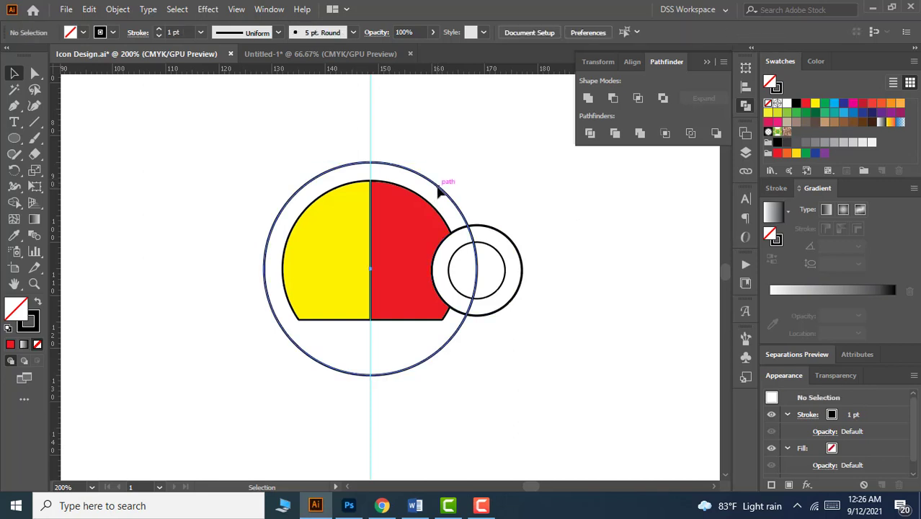
left_click(437, 189)
left_click(498, 232, "shift")
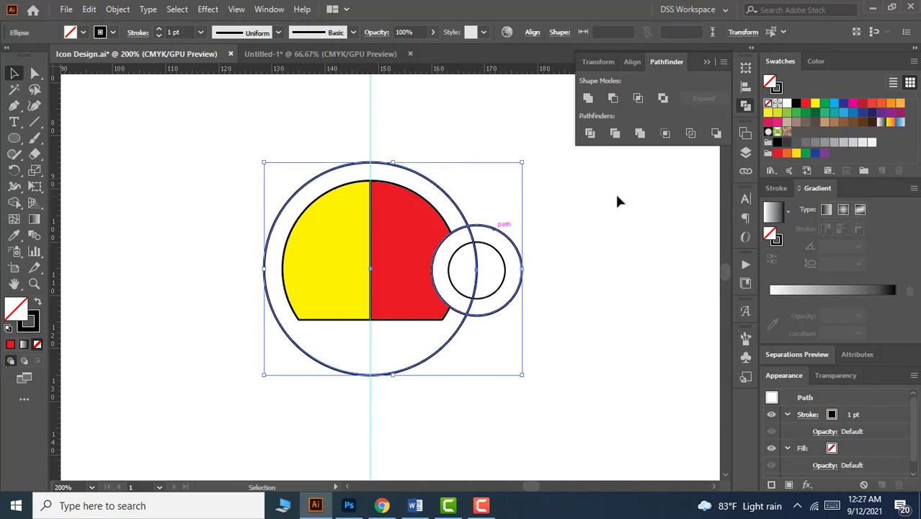
left_click(588, 98)
left_click(562, 249)
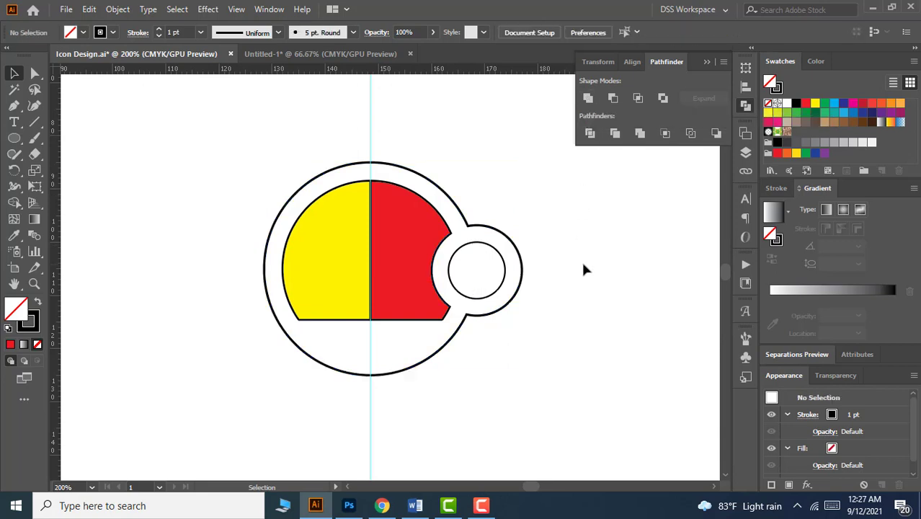
Draw a tall, narrow handle rectangle centred on the vertical guide, overlapping the bottom of the paddle outline.
scroll(581, 261, "down", 2)
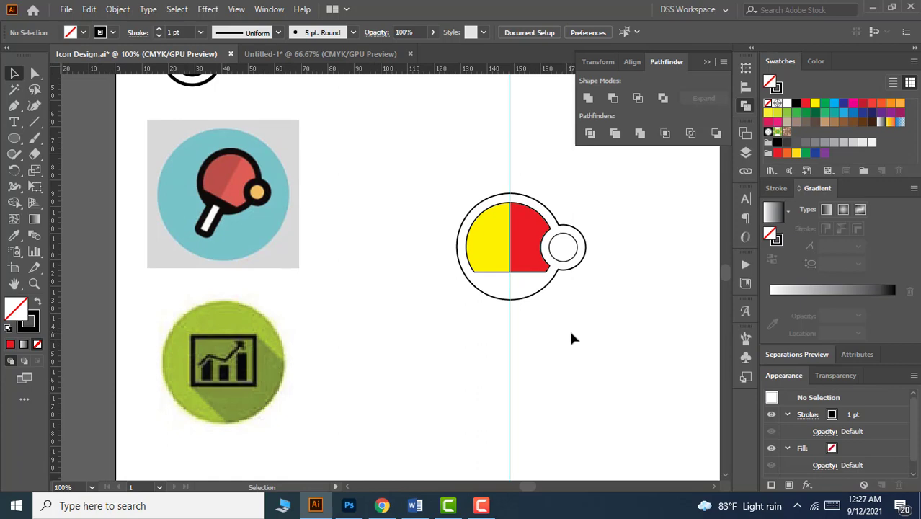
scroll(126, 302, "up", 1)
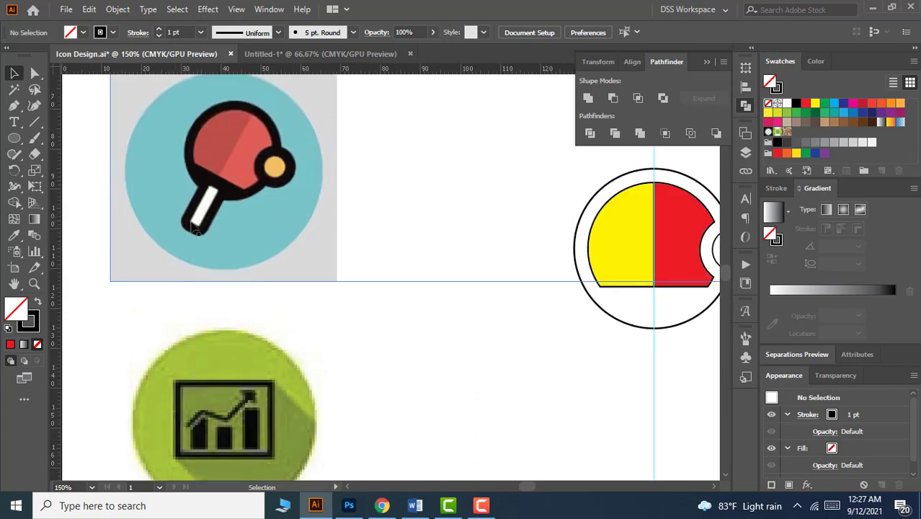
left_click_drag(647, 350, 508, 312)
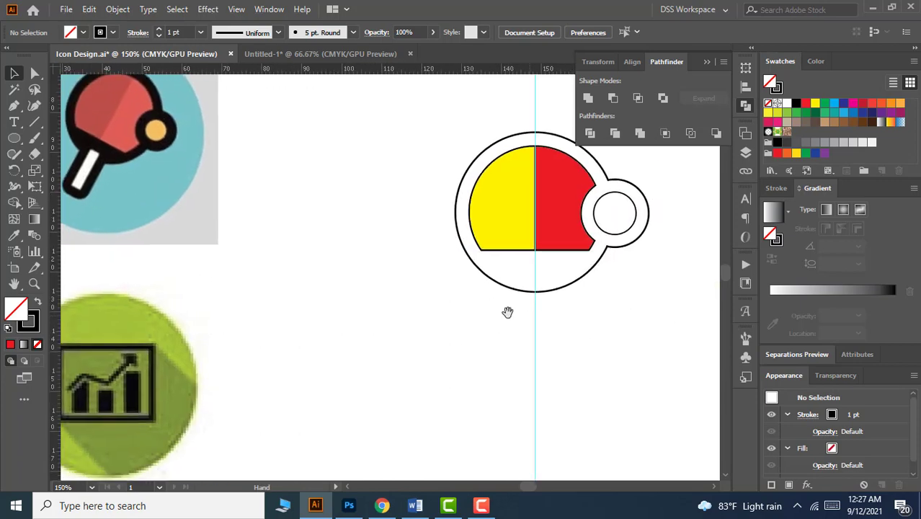
left_click_drag(14, 141, 72, 137)
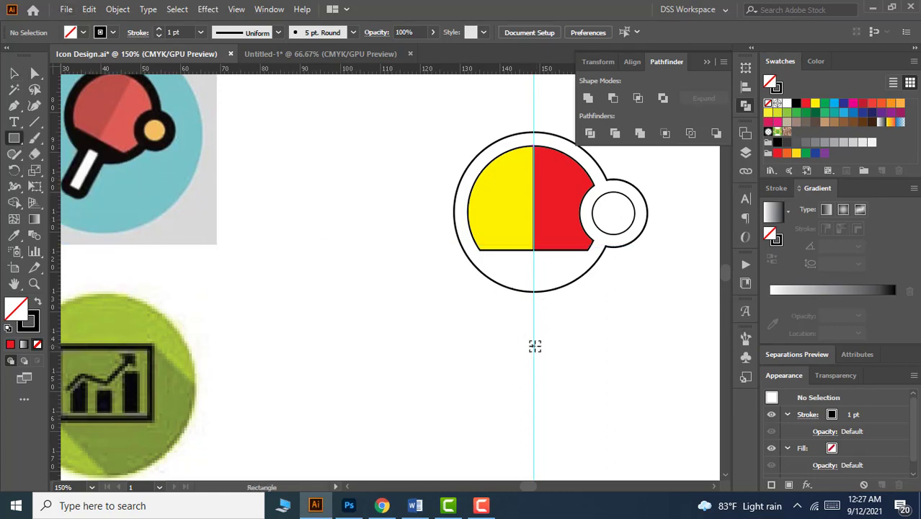
left_click_drag(534, 346, 551, 412)
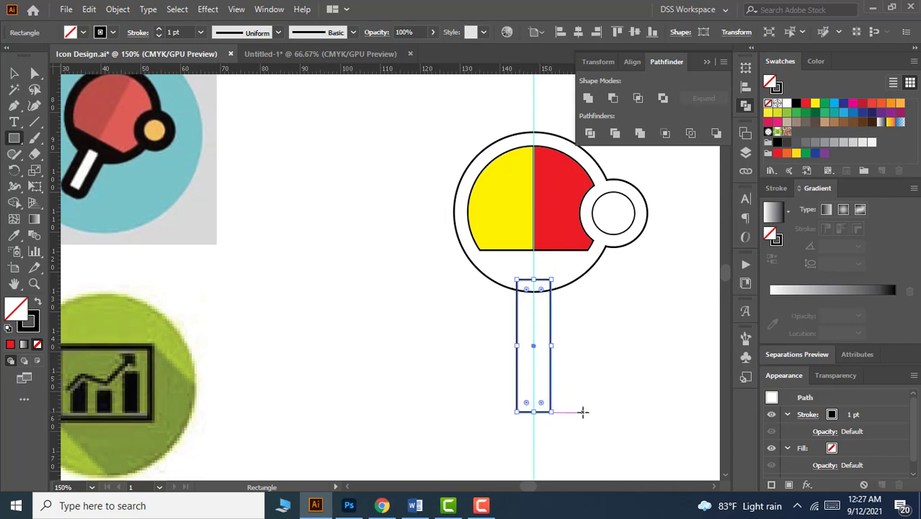
Shorten the handle rectangle from below, extend its upper end further into the paddle, and widen it slightly around the guide.
left_click(16, 74)
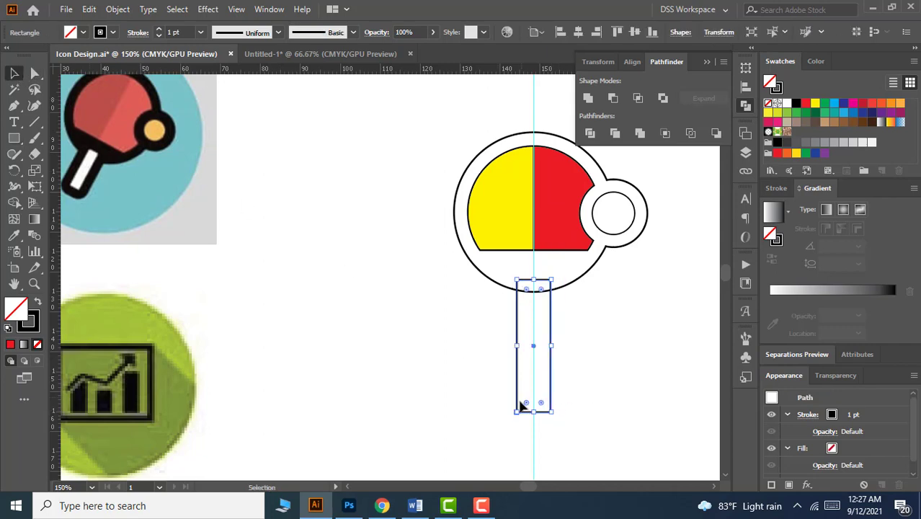
left_click_drag(535, 412, 535, 389)
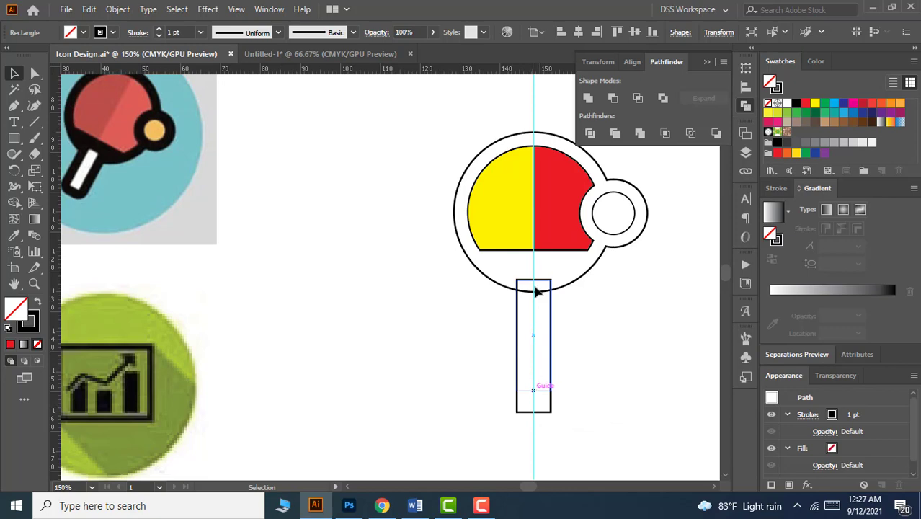
left_click_drag(533, 279, 534, 272)
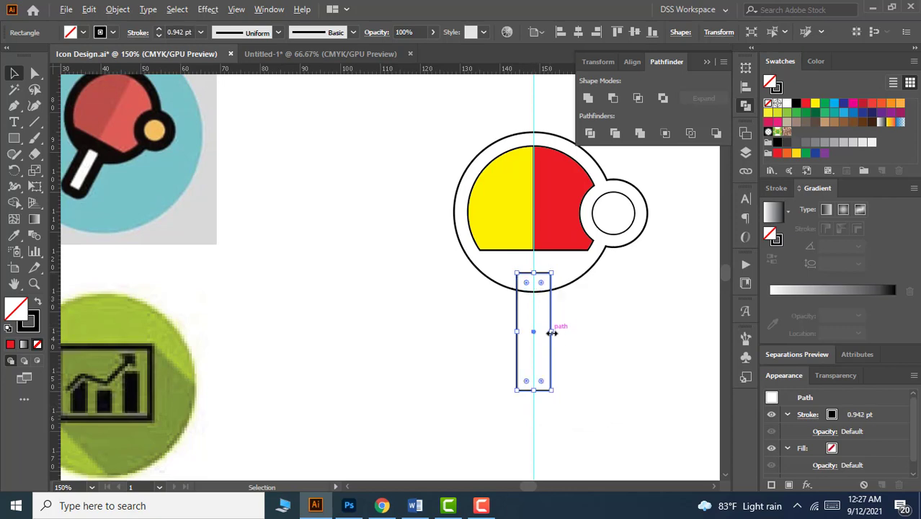
left_click_drag(551, 332, 555, 331)
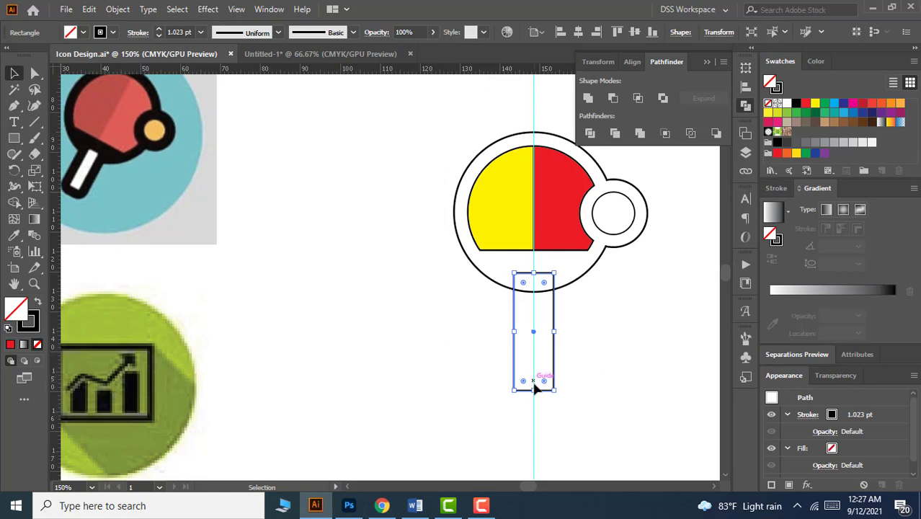
left_click_drag(533, 389, 534, 366)
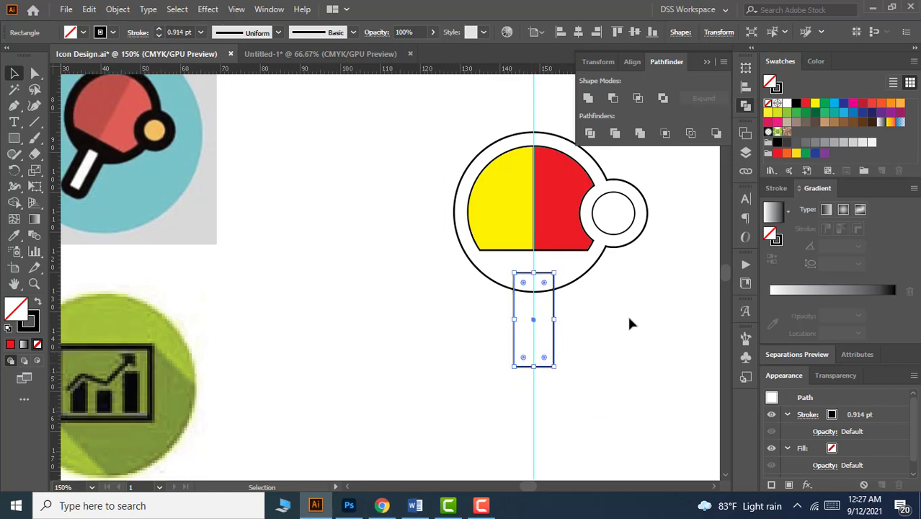
Offset the handle rectangle's path by -3 mm with Miter joins to create an inner rectangle, then deselect it.
scroll(632, 321, "down", 1)
left_click_drag(631, 320, 620, 317)
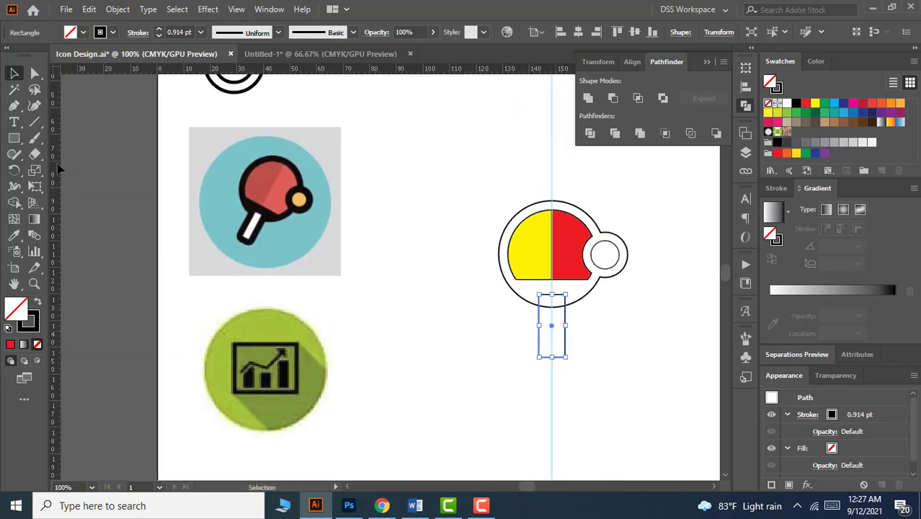
left_click(119, 10)
mouse_move(209, 328)
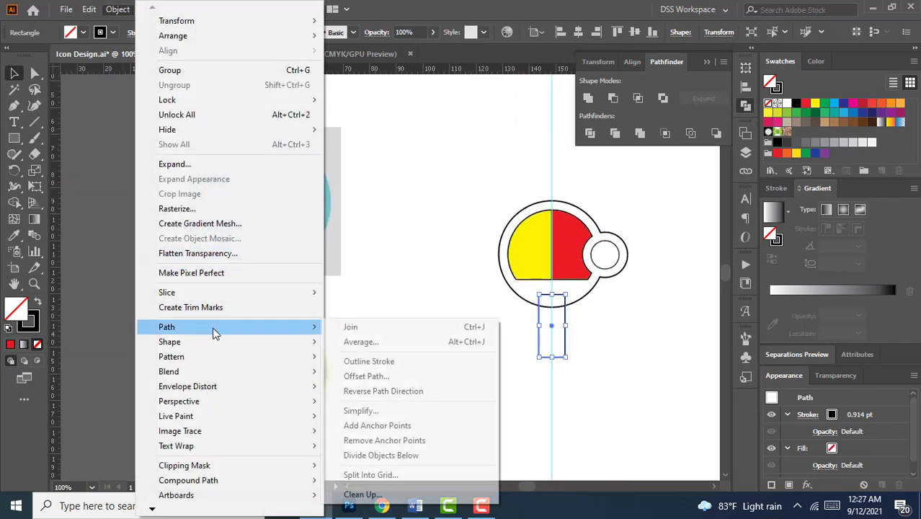
left_click(378, 382)
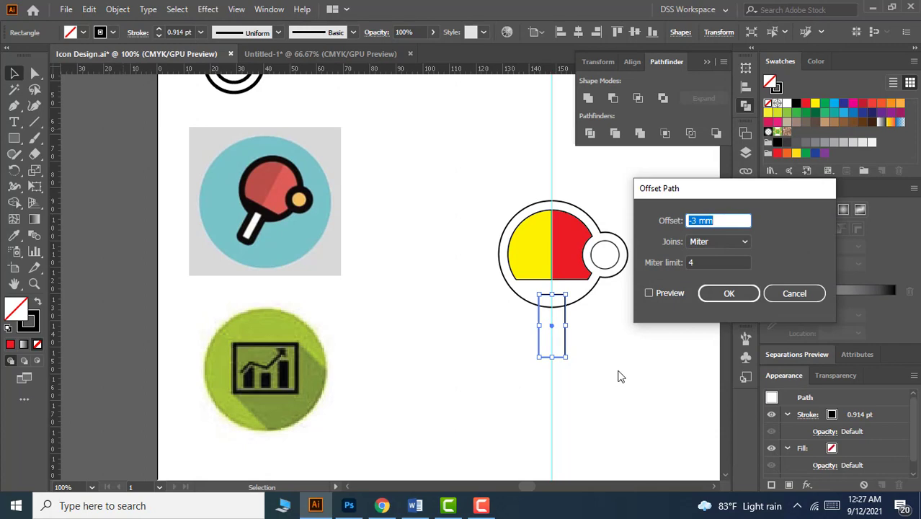
left_click(722, 220)
left_click_drag(723, 221, 689, 225)
left_click(648, 293)
left_click(725, 221)
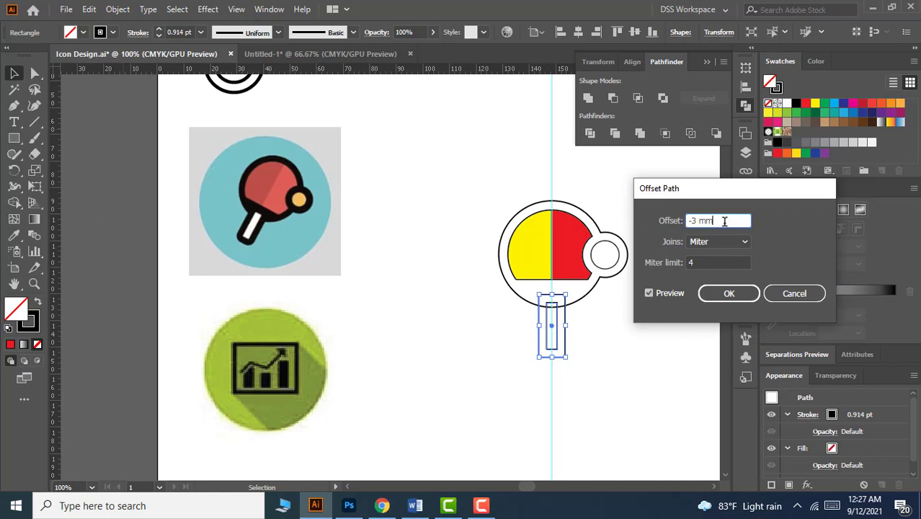
double_click(724, 221)
left_click(719, 300)
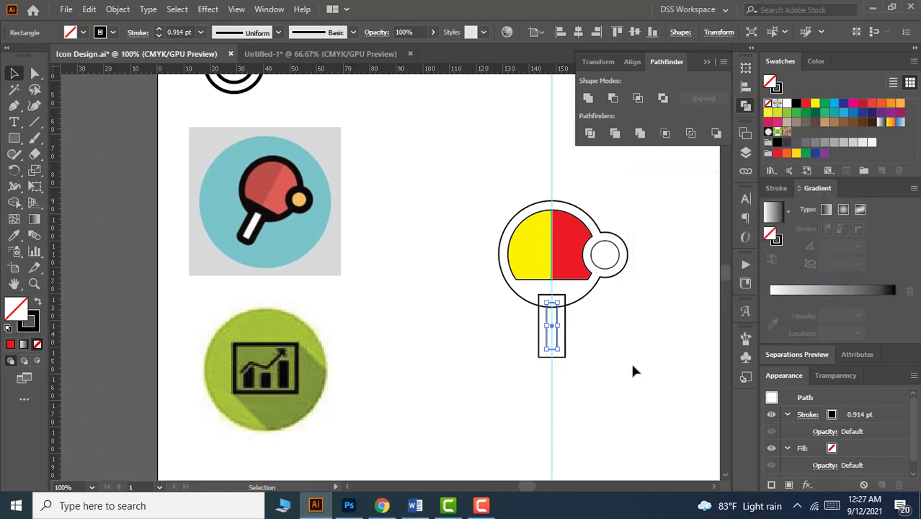
left_click(575, 360)
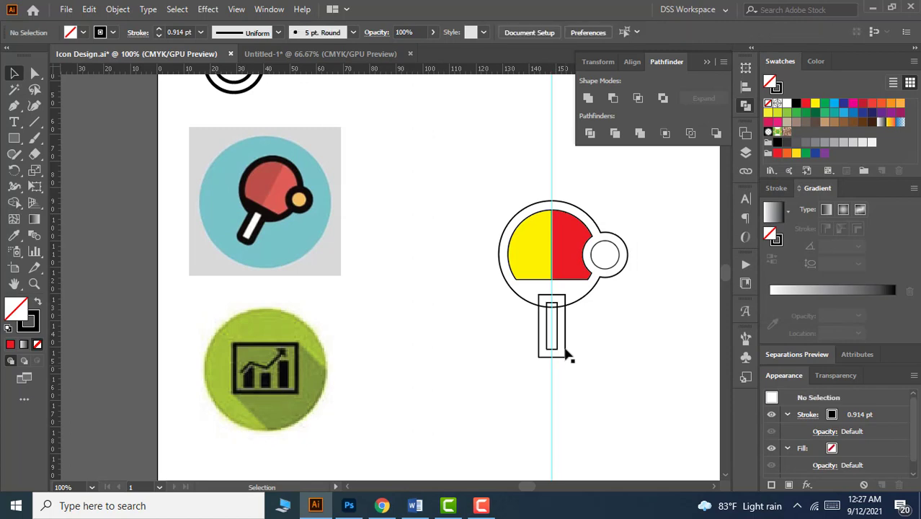
Round the two bottom corners of the outer handle rectangle to their maximum, leaving its top corners square, then deselect it.
left_click(567, 353)
scroll(561, 371, "up", 5, "alt")
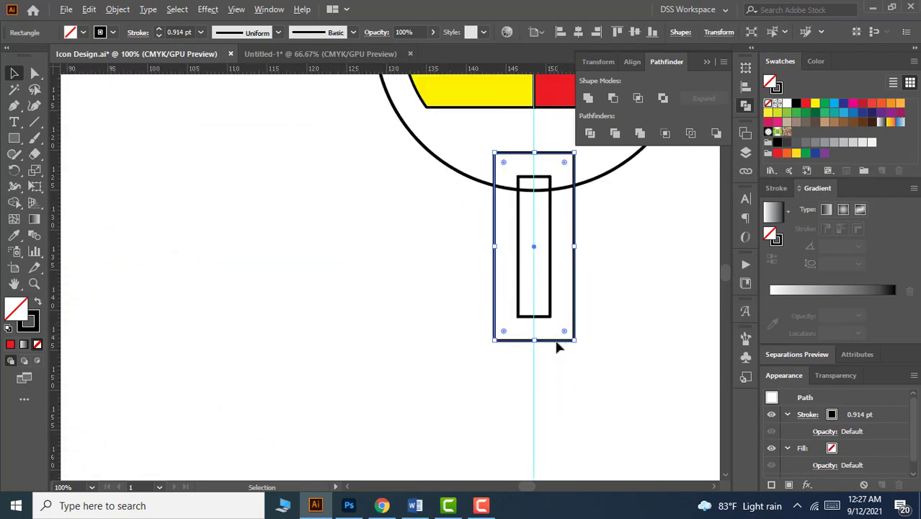
left_click_drag(629, 324, 571, 344)
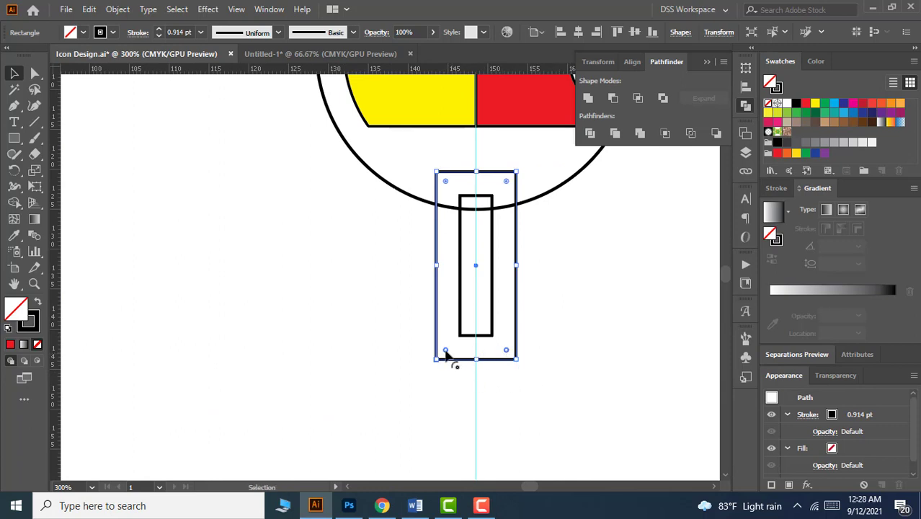
left_click_drag(445, 351, 462, 340)
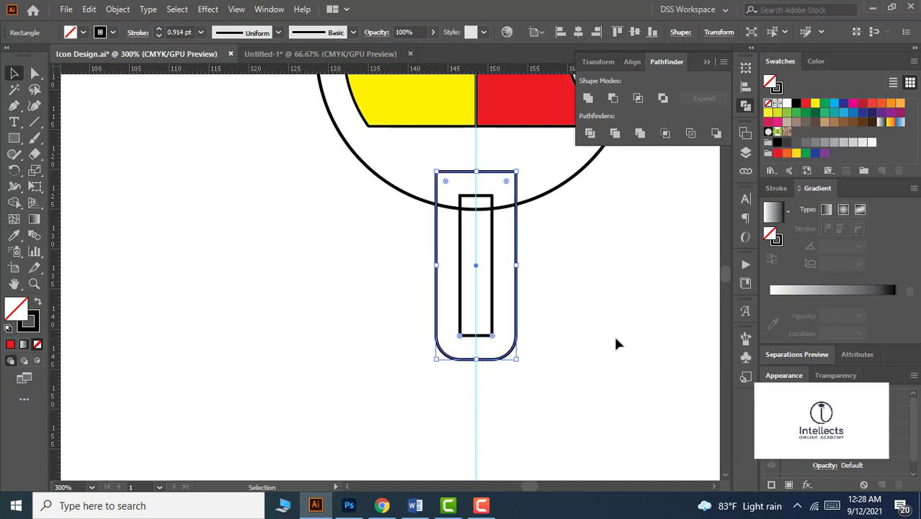
left_click(530, 329)
Unite the paddle-and-ball outline with the outer handle rectangle into a single shape using Pathfinder, then deselect it.
scroll(521, 317, "down", 2)
left_click_drag(583, 305, 538, 326)
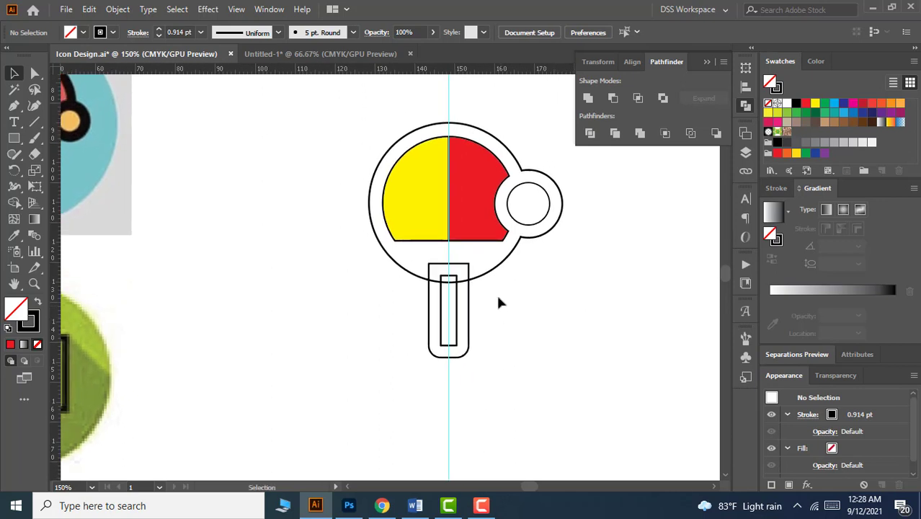
left_click(494, 268)
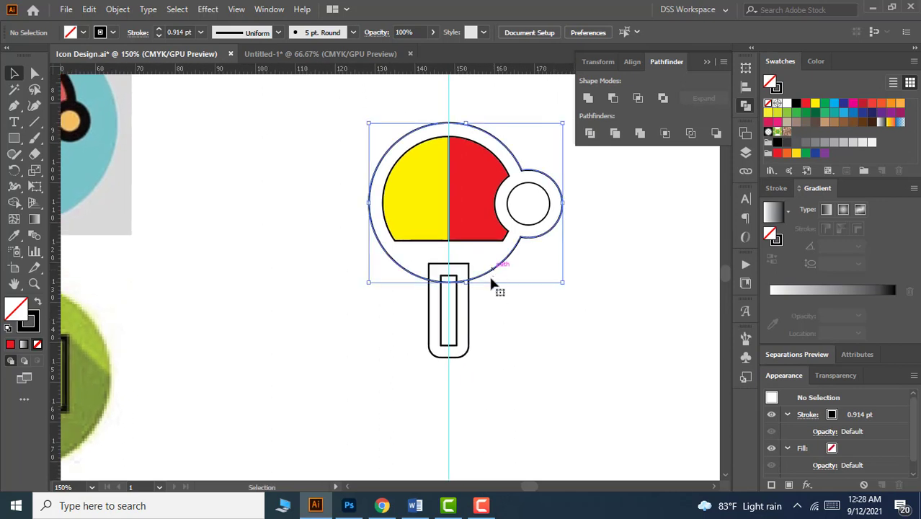
left_click(470, 315, "shift")
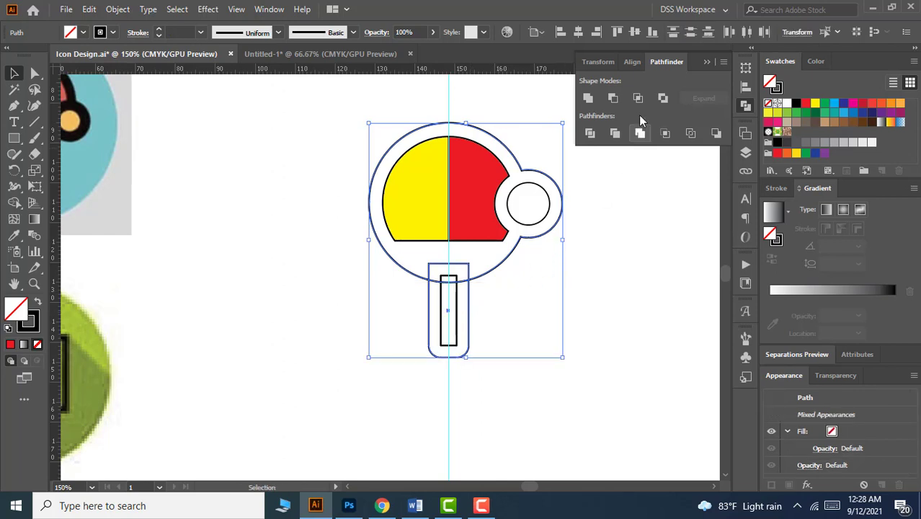
left_click(585, 97)
left_click(592, 278)
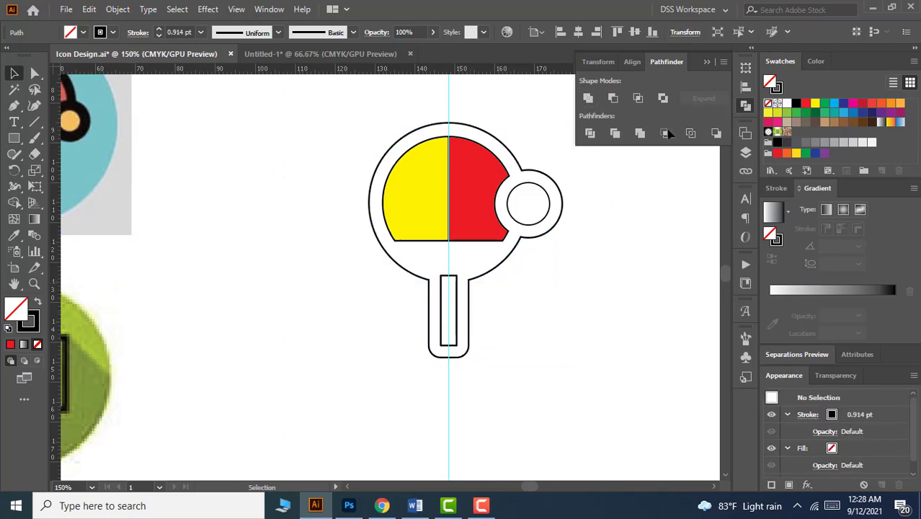
left_click(703, 63)
Fill the inner ball circle with yellow and the inner handle rectangle with white.
scroll(599, 259, "down", 2)
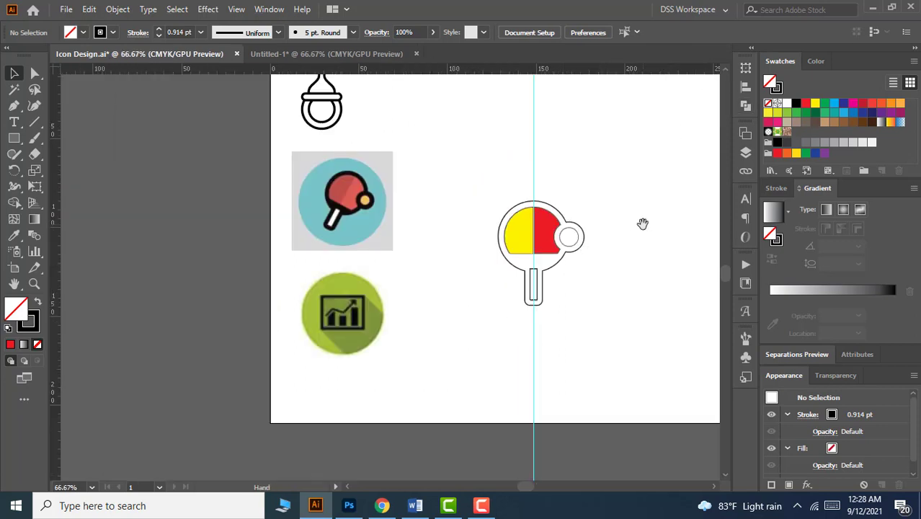
left_click_drag(642, 224, 601, 244)
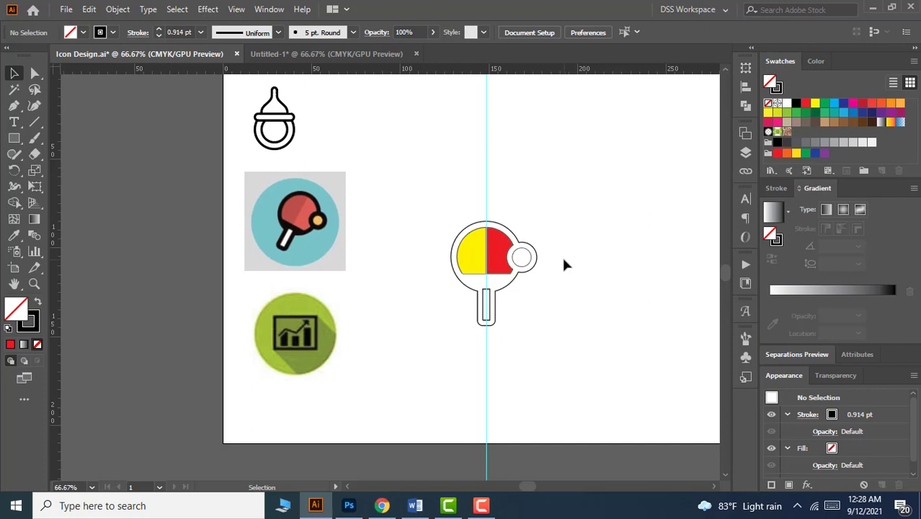
left_click(526, 263)
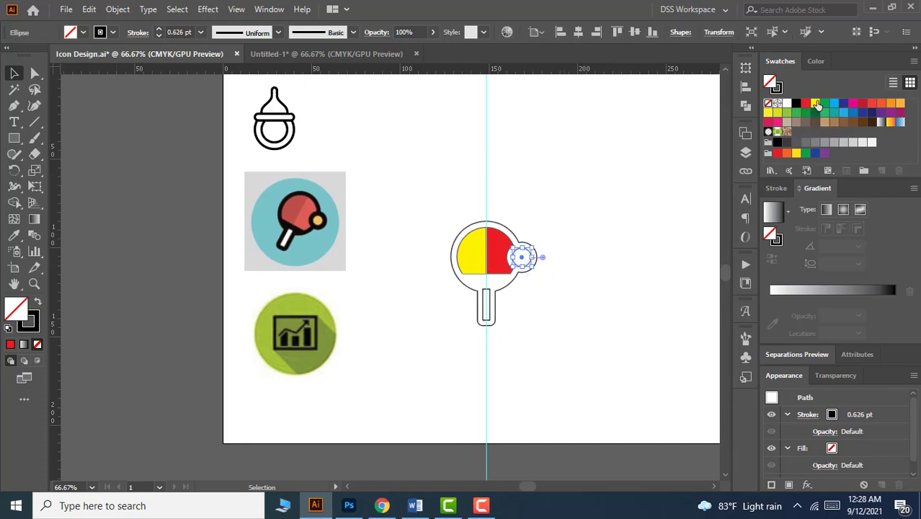
left_click(815, 104)
left_click(550, 327)
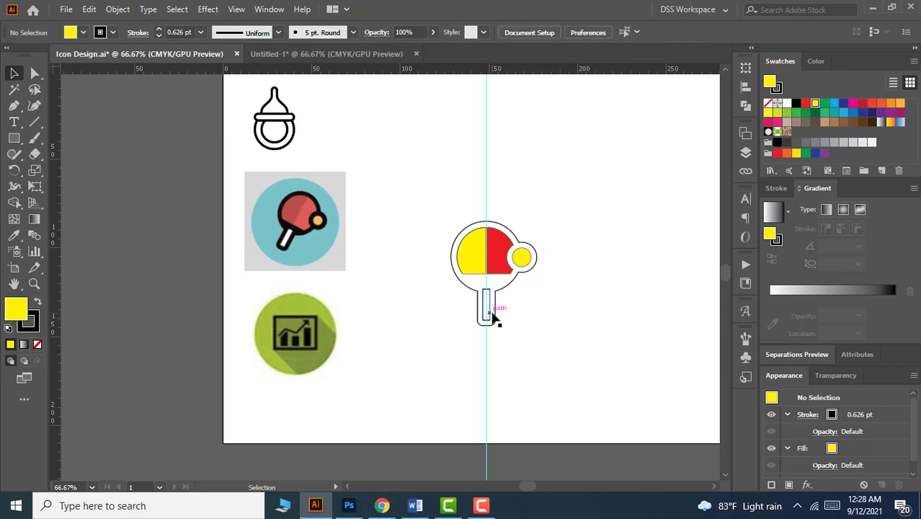
left_click(488, 310)
left_click(589, 307)
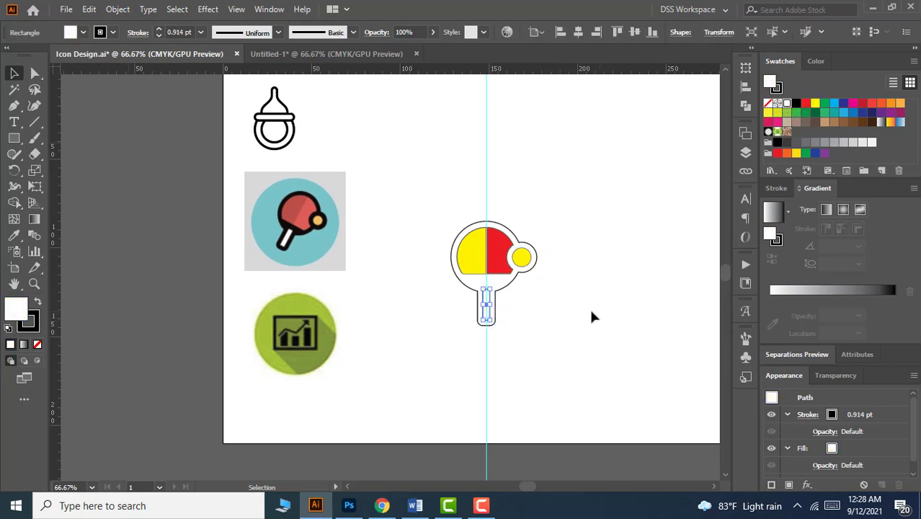
Fill the united paddle outline with black and send it behind the coloured shapes.
left_click(503, 290)
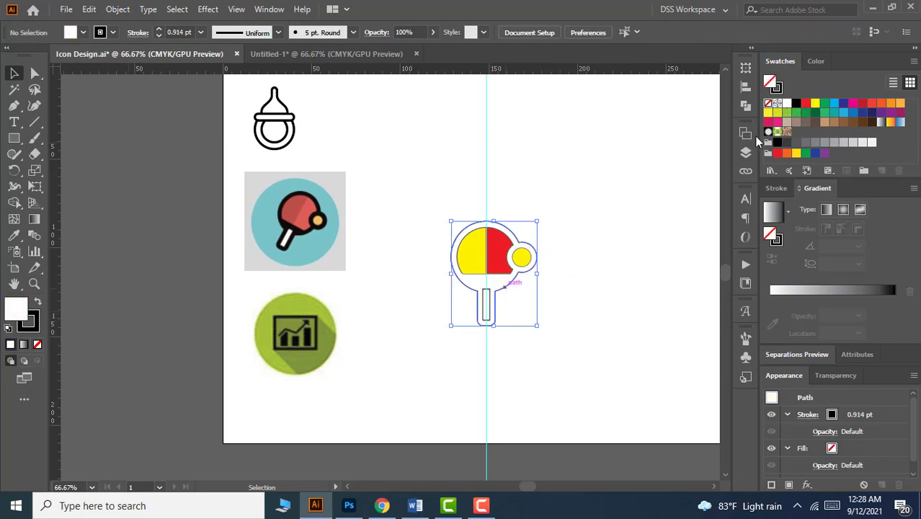
left_click(796, 103)
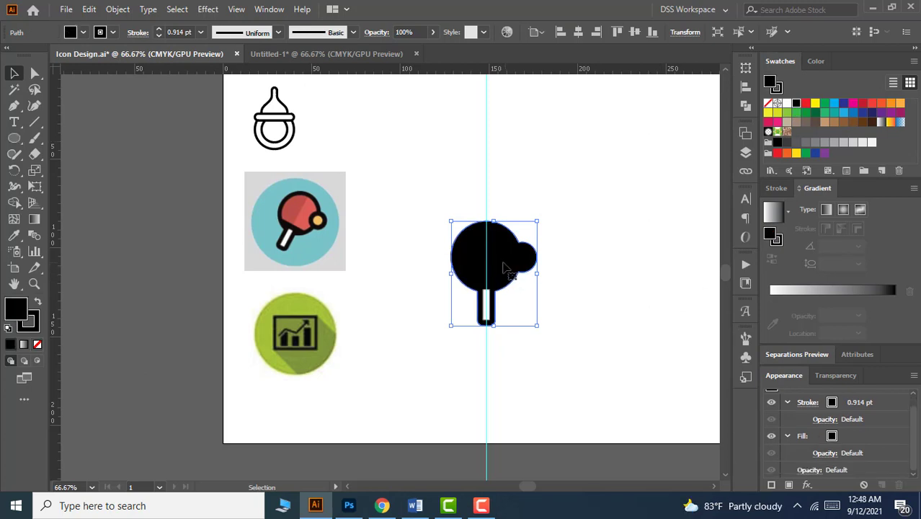
left_click_drag(619, 276, 534, 302)
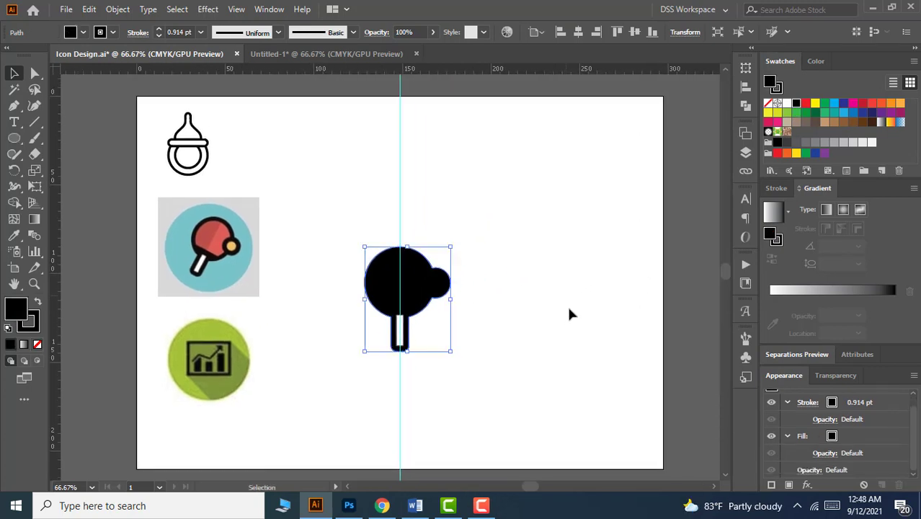
key("ctrl+shift+bracketleft")
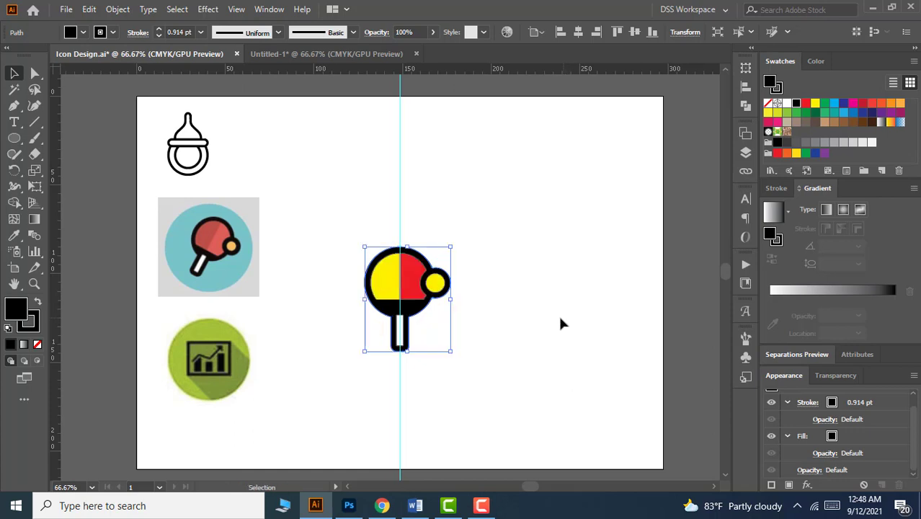
left_click(542, 324)
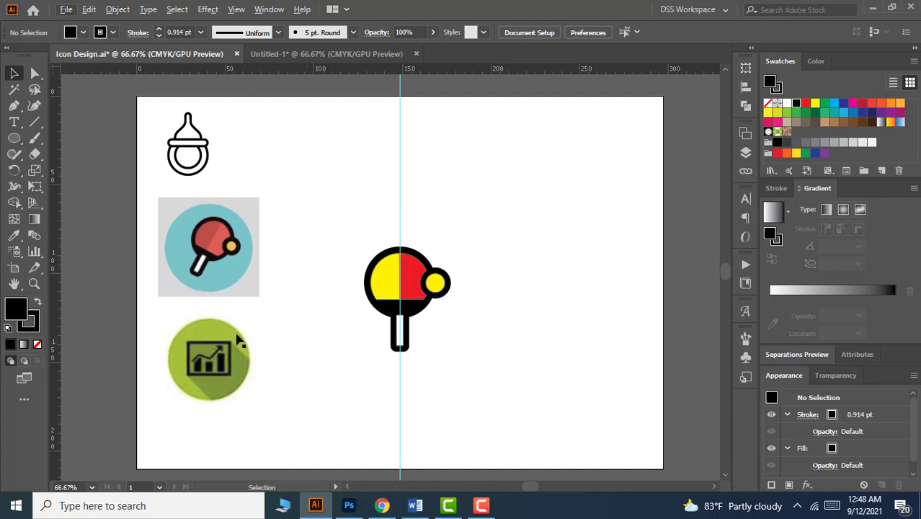
Create an 80 mm by 80 mm circle and centre it horizontally and vertically on the artboard.
left_click(14, 143)
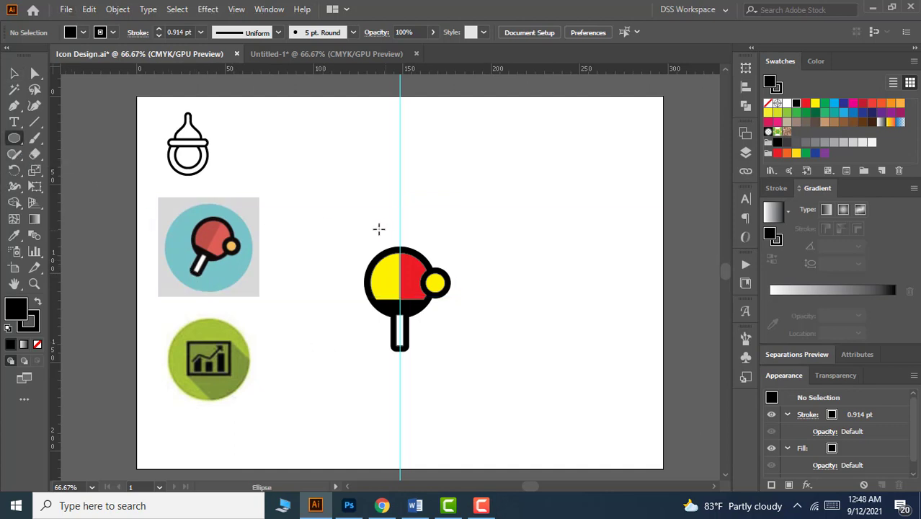
left_click(330, 217)
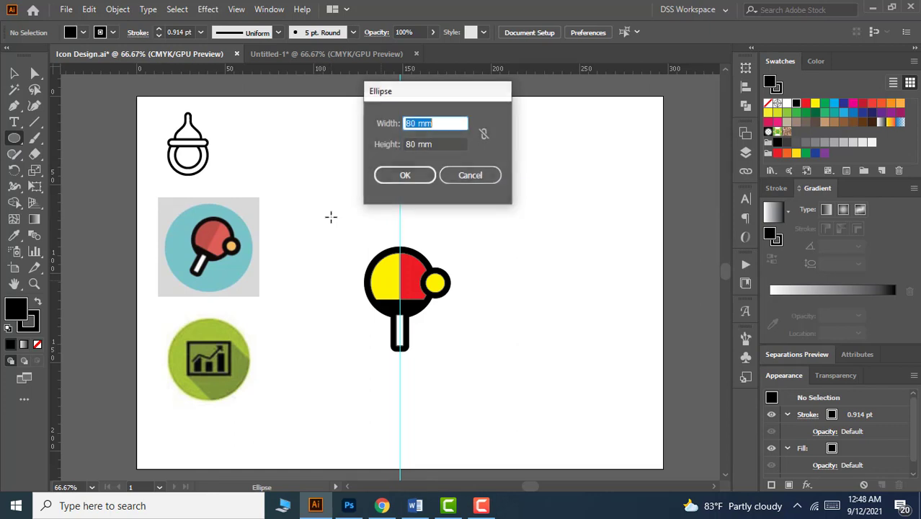
left_click(443, 144)
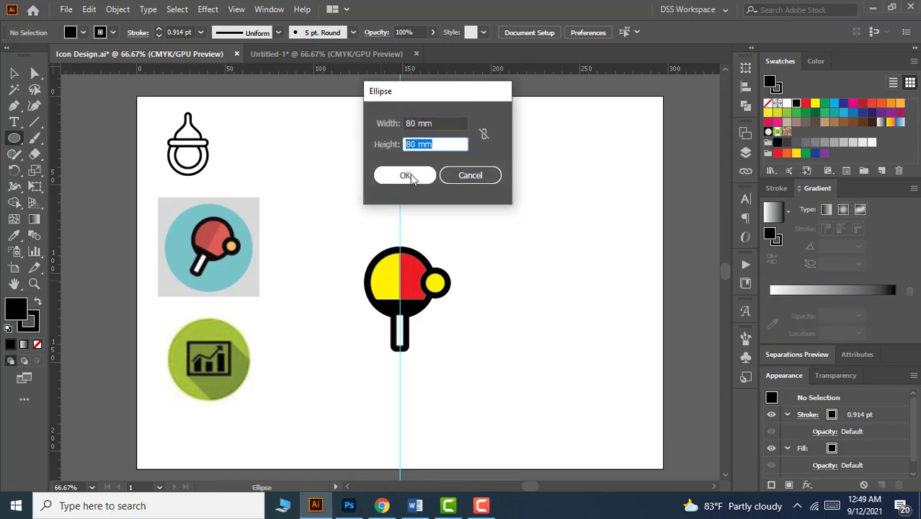
left_click(408, 176)
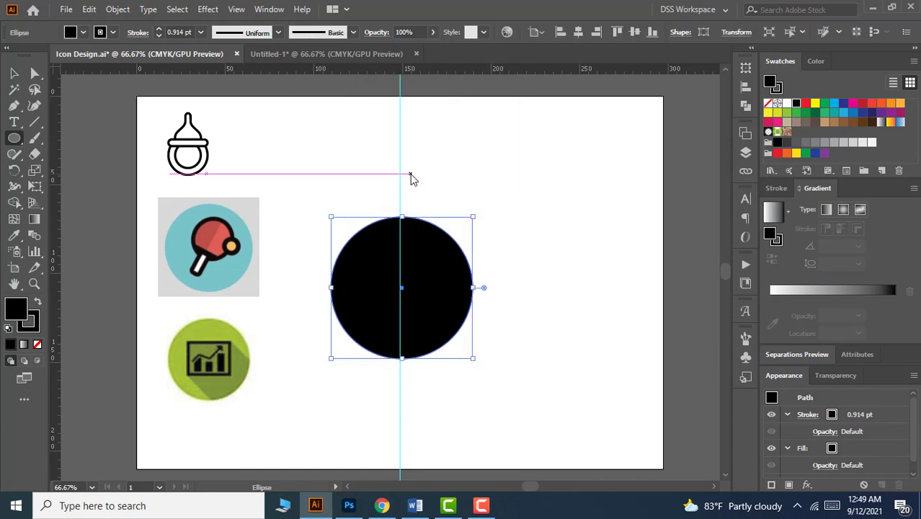
left_click(745, 86)
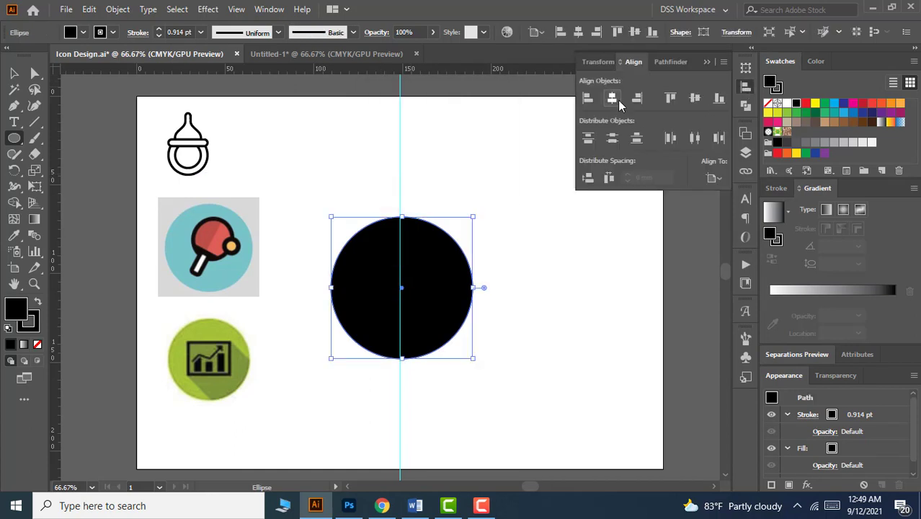
left_click(611, 98)
left_click(694, 98)
Send the 80 mm circle behind all the paddle artwork and fill it with yellow.
key("ctrl+shift+bracketleft")
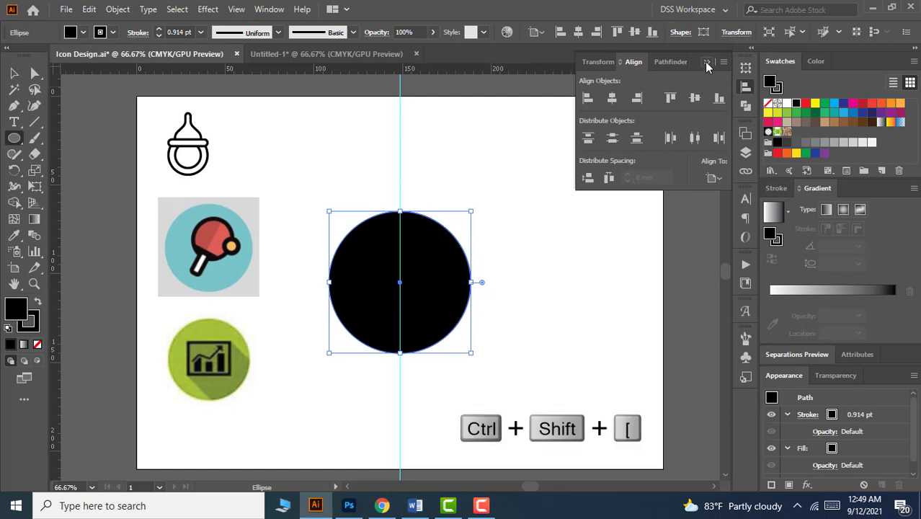
left_click(705, 61)
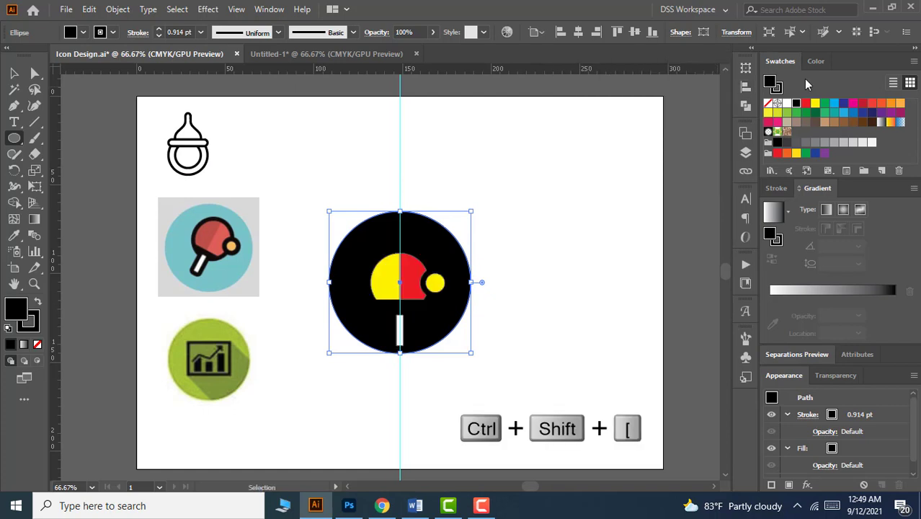
left_click(815, 103)
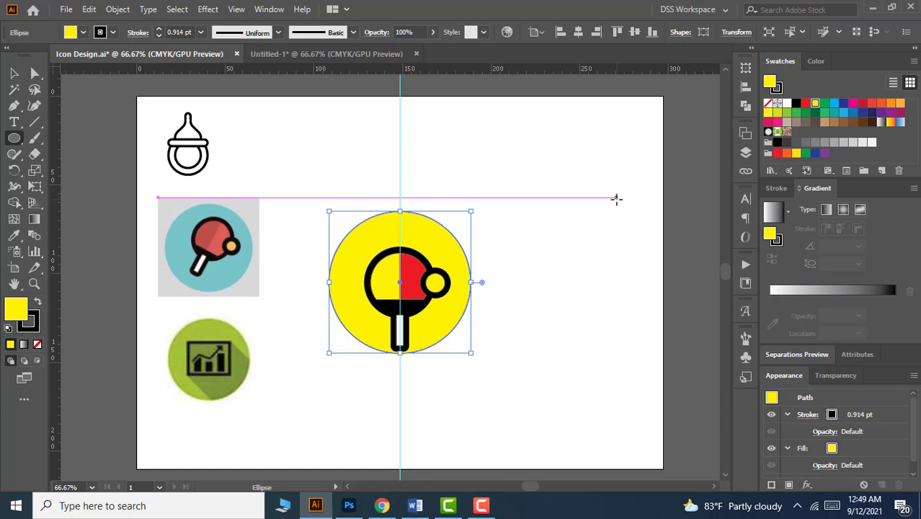
Nudge the yellow background circle down until the paddle sits vertically centred in it, keeping it on the vertical guide, then deselect it.
left_click(13, 73)
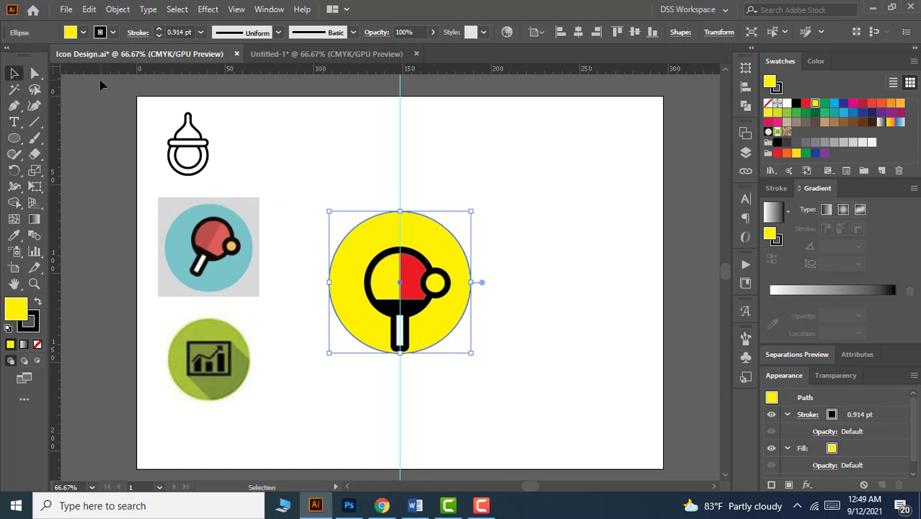
key("Down")
key("Down")
key("Down")
key("Down")
key("Down")
key("Down")
key("Down")
key("Down")
key("Down")
key("Down")
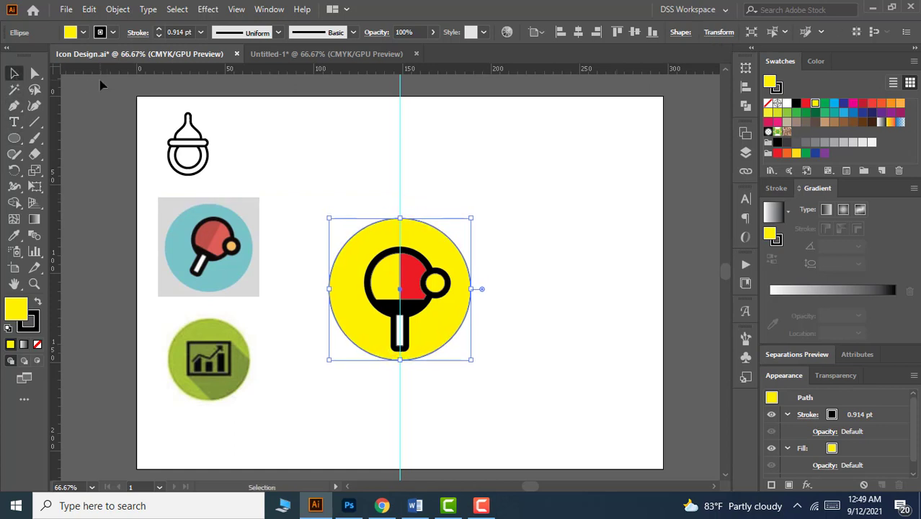
key("Down")
key("Down")
key("Down")
key("Down")
key("Down")
key("Down")
key("Down")
key("Down")
key("Right")
key("Right")
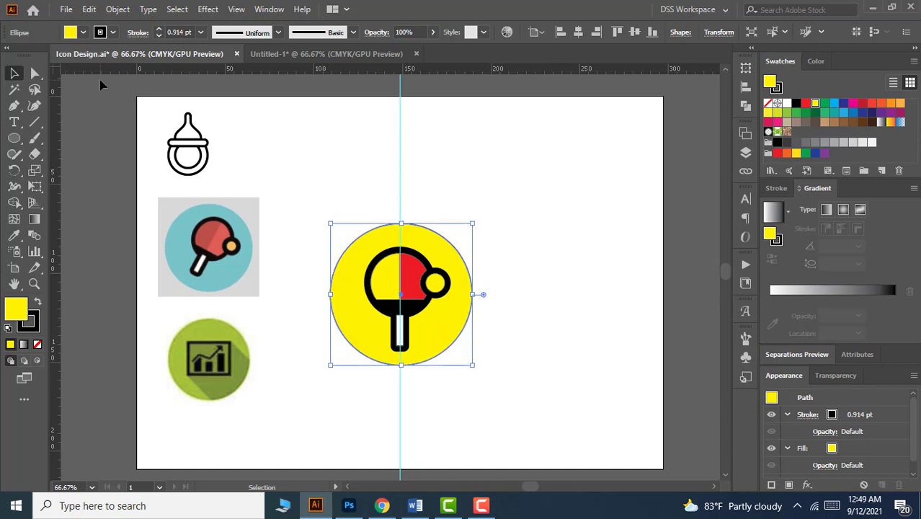
key("Left")
key("Left")
key("Up")
key("Up")
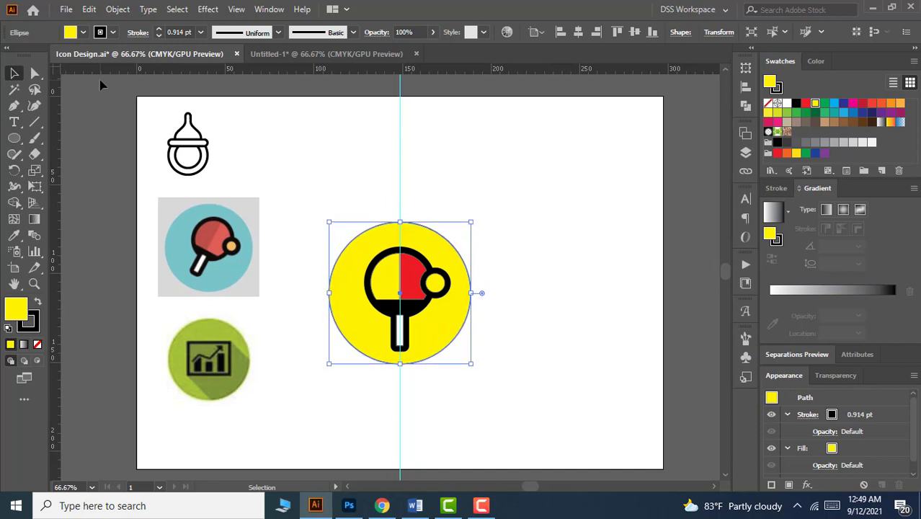
key("Up")
key("Down")
key("Down")
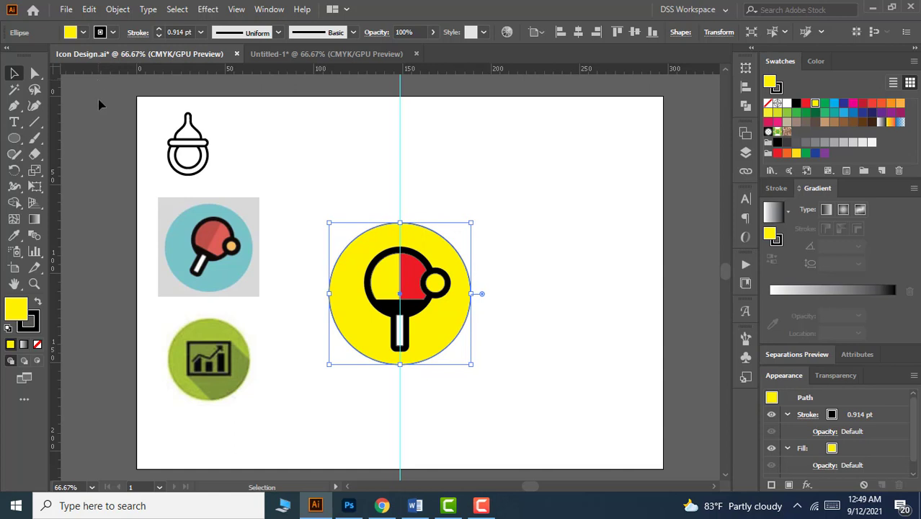
left_click(534, 349)
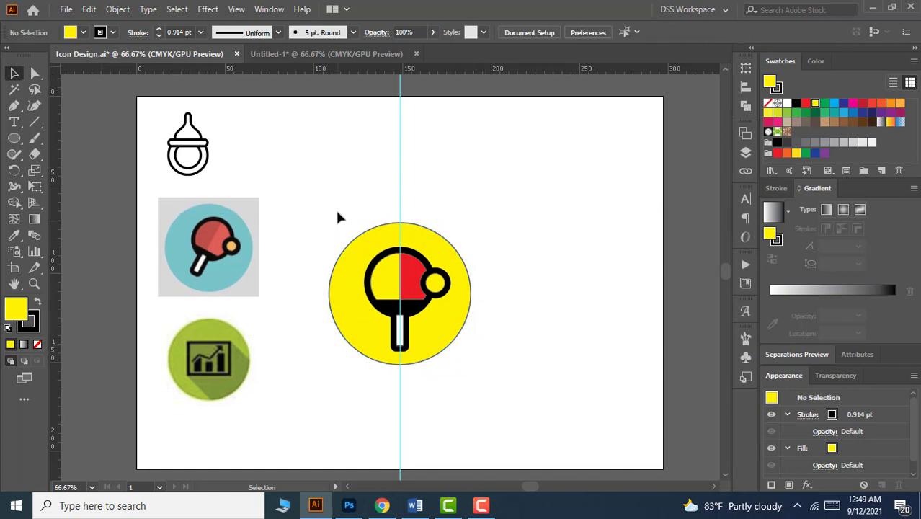
Select the whole paddle artwork without the yellow background circle and rotate it to 337°.
left_click_drag(347, 197, 461, 383)
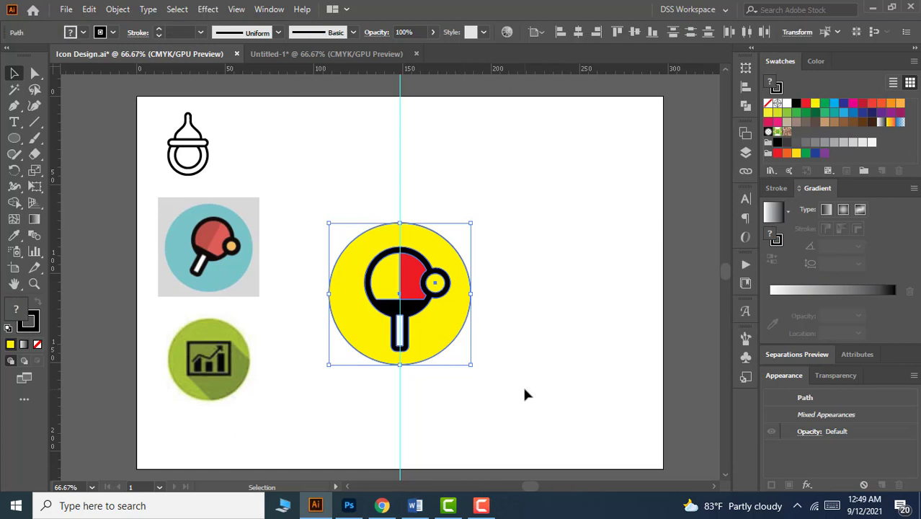
left_click(444, 344, "shift")
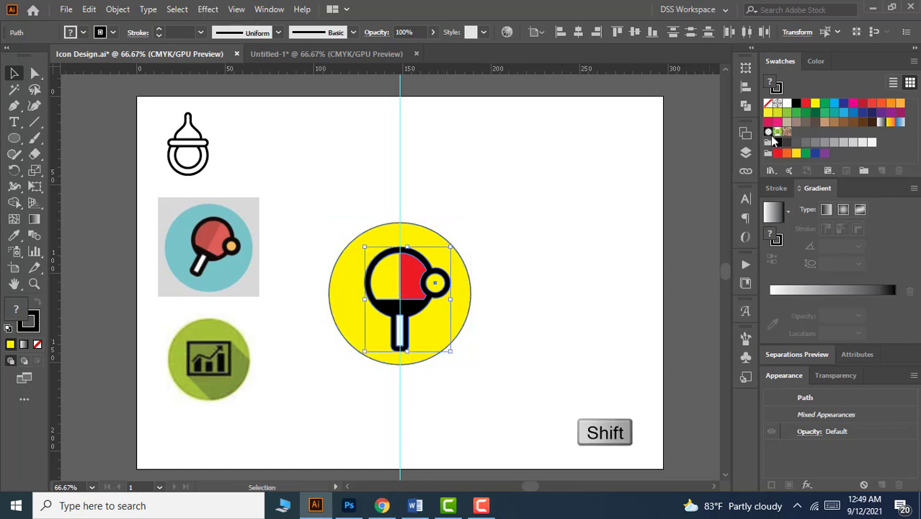
left_click(745, 68)
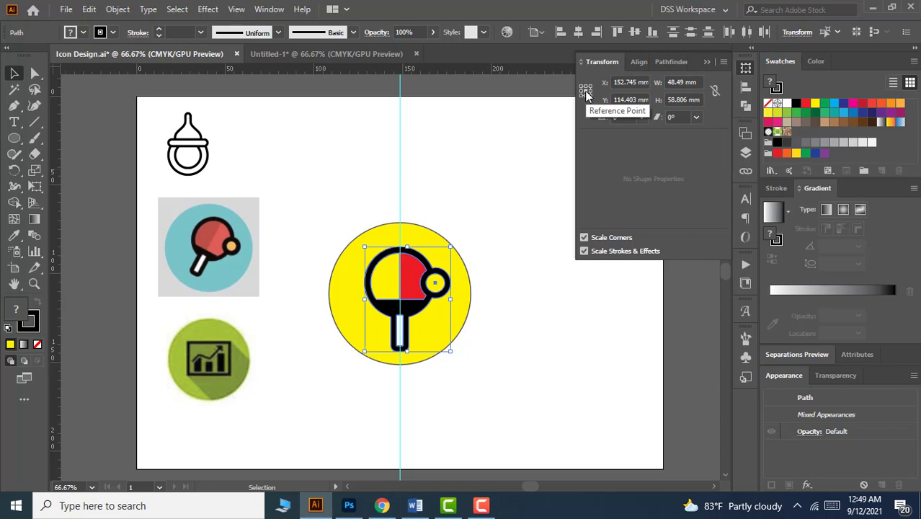
left_click(625, 116)
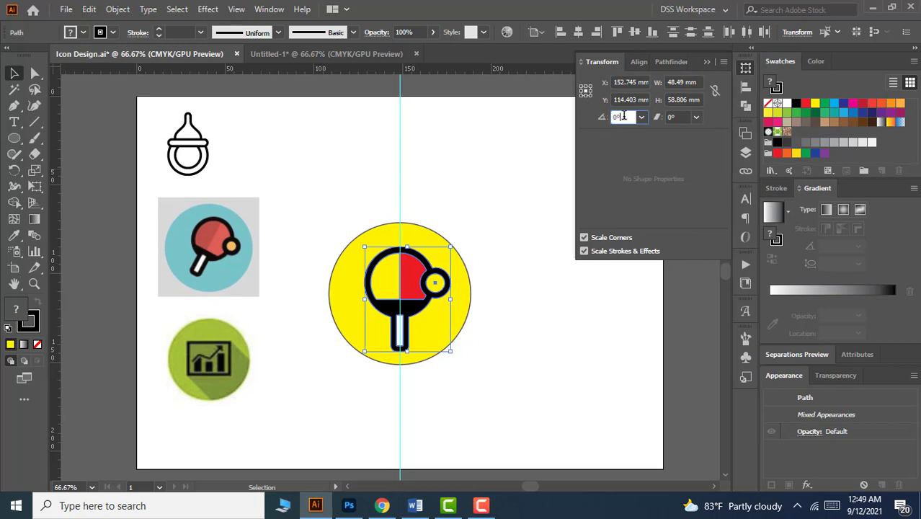
key("Down")
key("Down")
key("Down")
key("Down")
key("Down")
key("Down")
key("Down")
key("Down")
key("Down")
key("Down")
key("Down")
key("Down")
key("Down")
key("Down")
key("Down")
key("Down")
key("Down")
key("Down")
key("Down")
key("Down")
key("Down")
key("Down")
key("Down")
key("Down")
key("Down")
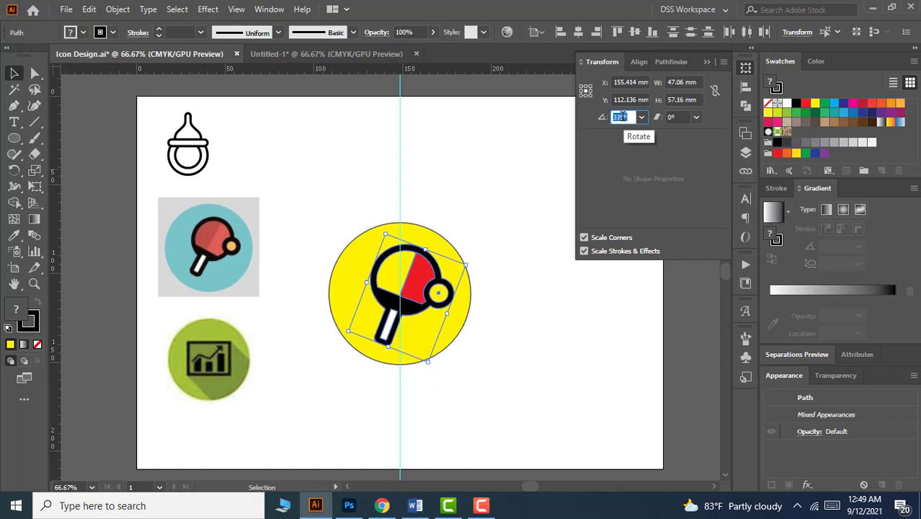
key("Down")
key("Down")
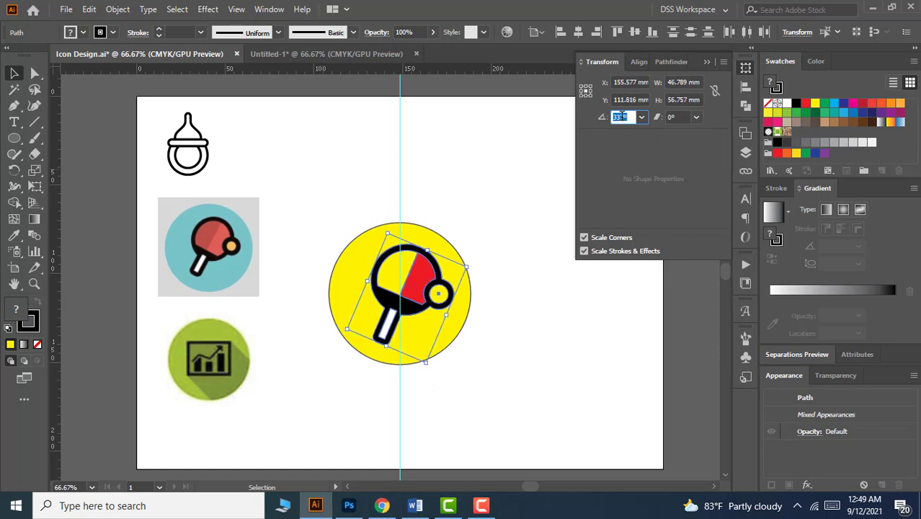
key("Down")
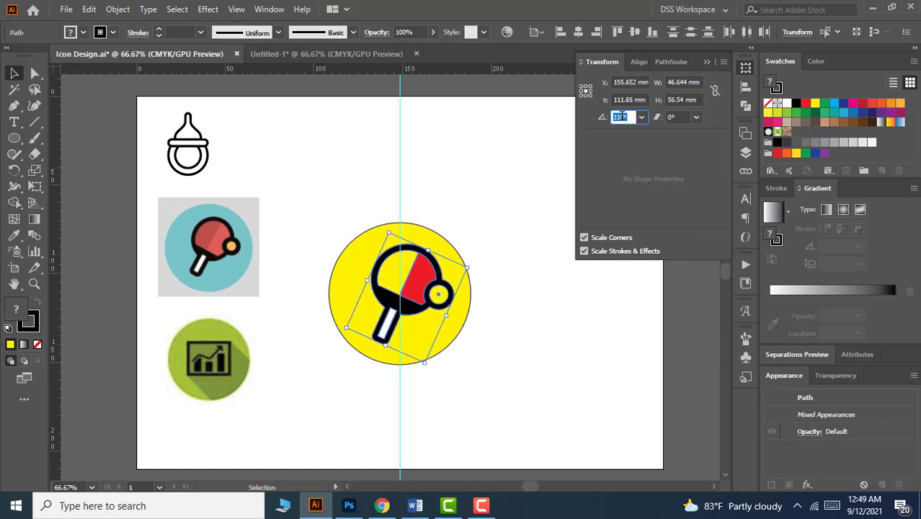
key("Down")
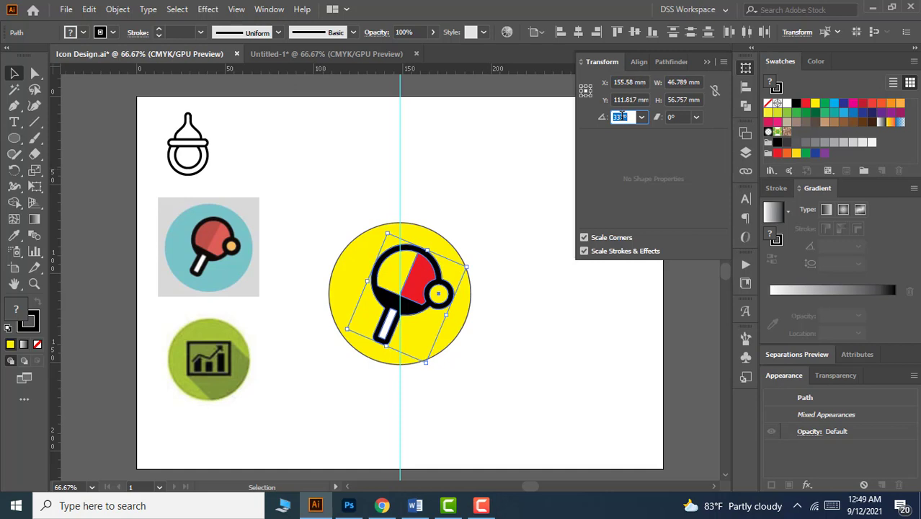
left_click(624, 156)
Nudge the tilted paddle artwork left and slightly down until it sits visually centred in the yellow circle.
key("Down")
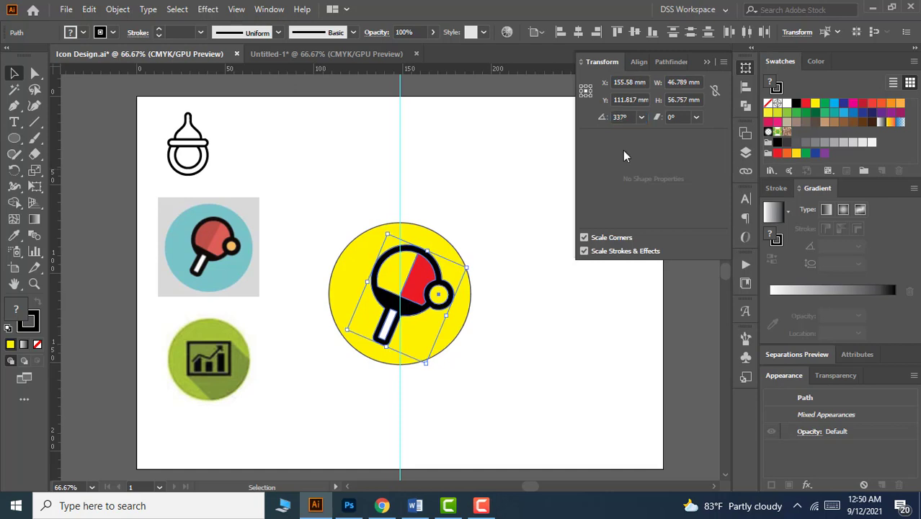
key("Left")
key("Left")
key("Left")
key("Left")
key("Left")
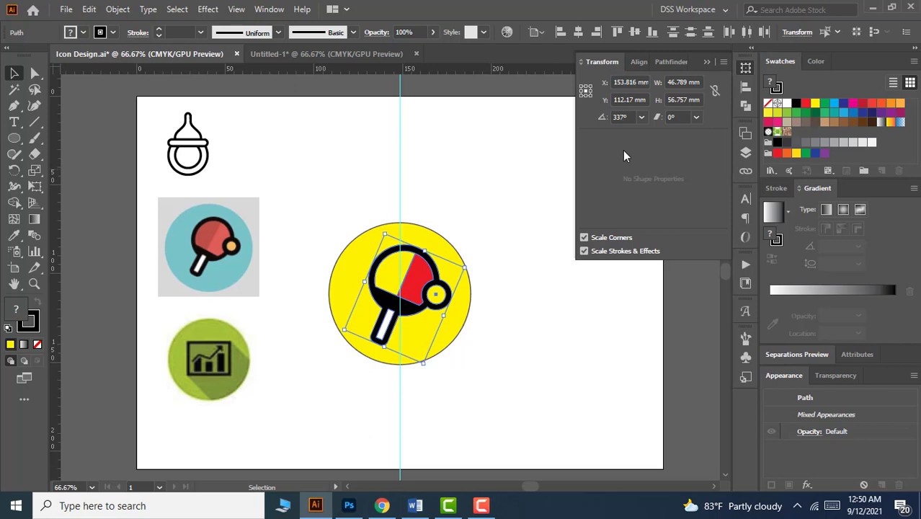
key("Down")
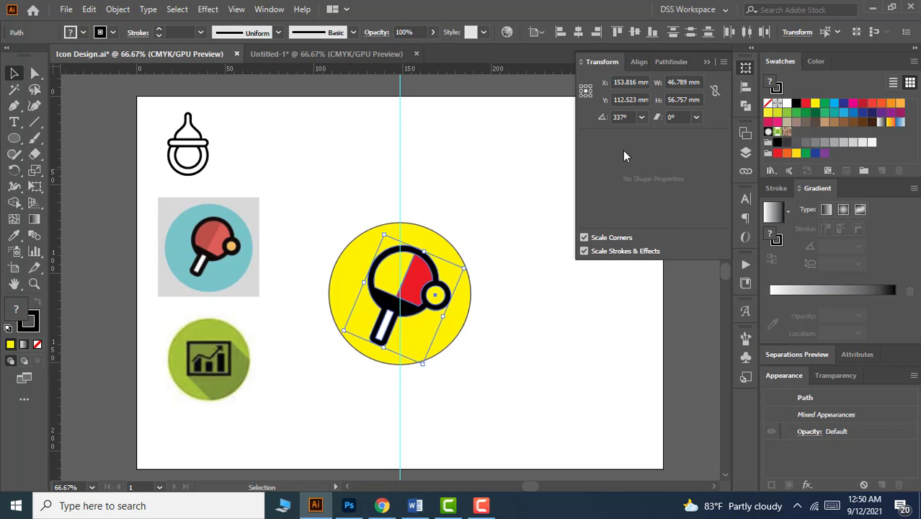
key("Up")
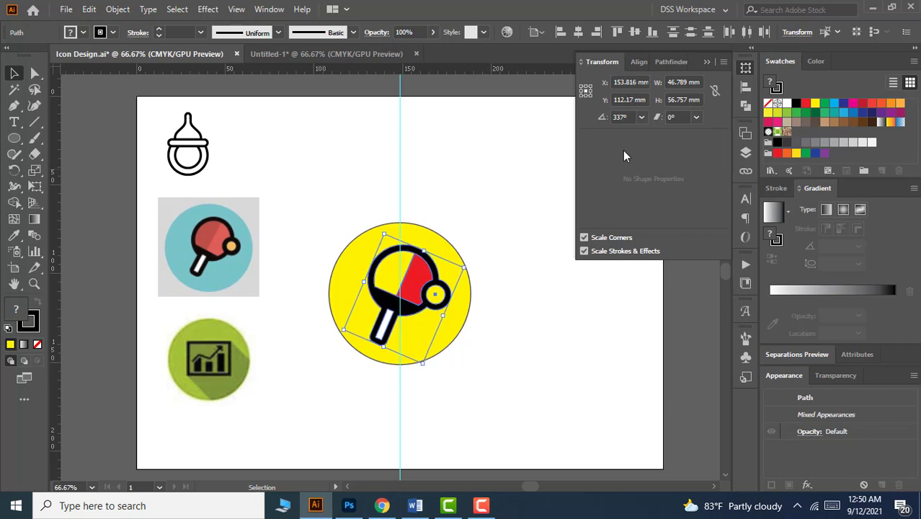
key("Left")
key("Down")
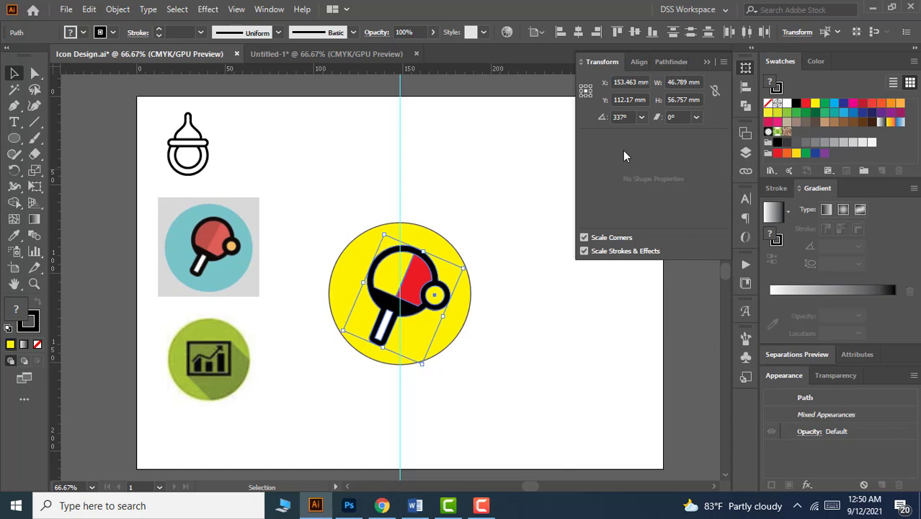
key("Up")
key("Left")
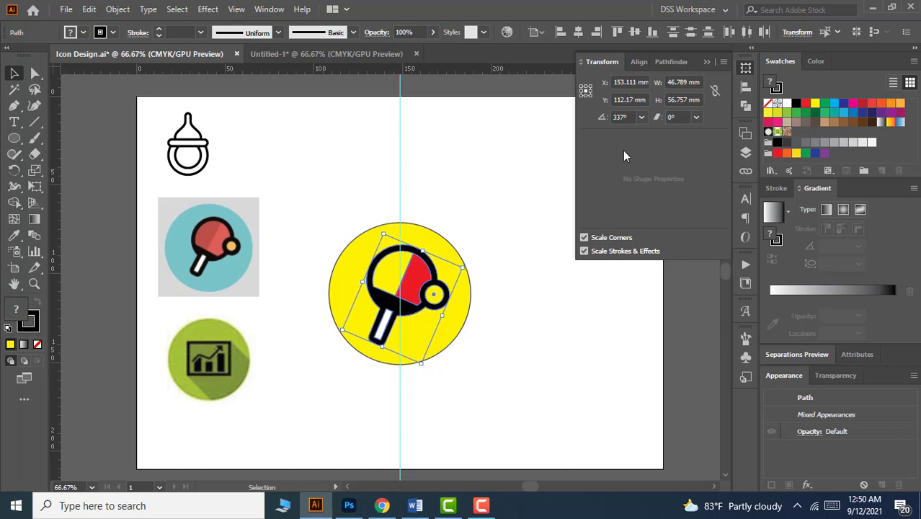
key("Right")
key("Down")
key("Down")
key("Up")
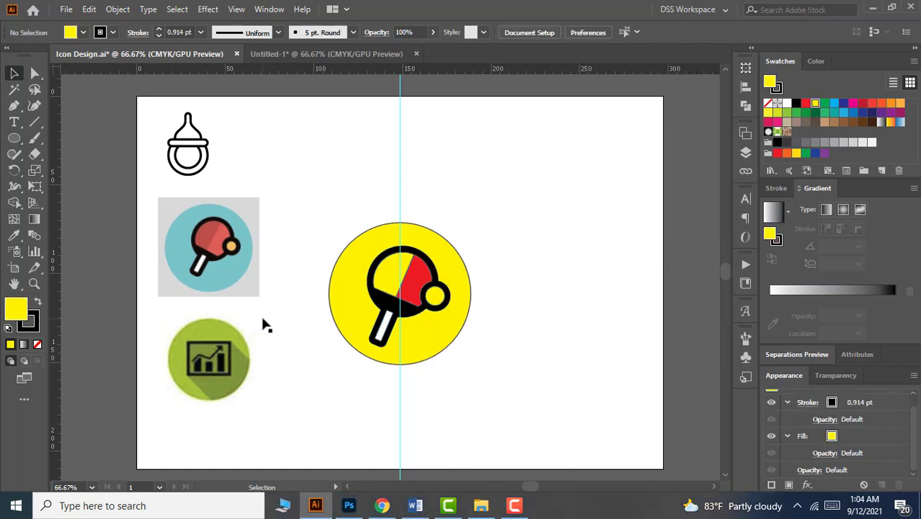
left_click(219, 268)
left_click(193, 265)
left_click(207, 363)
left_click(211, 268)
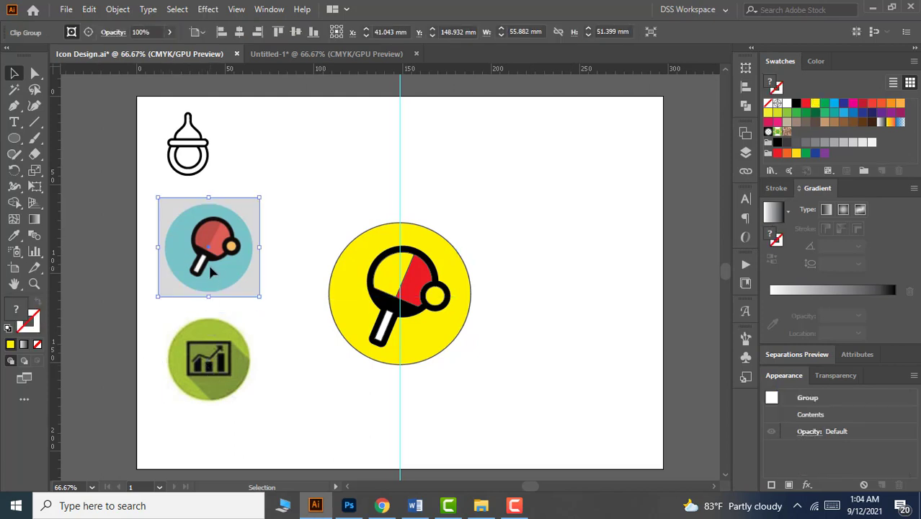
left_click(287, 390)
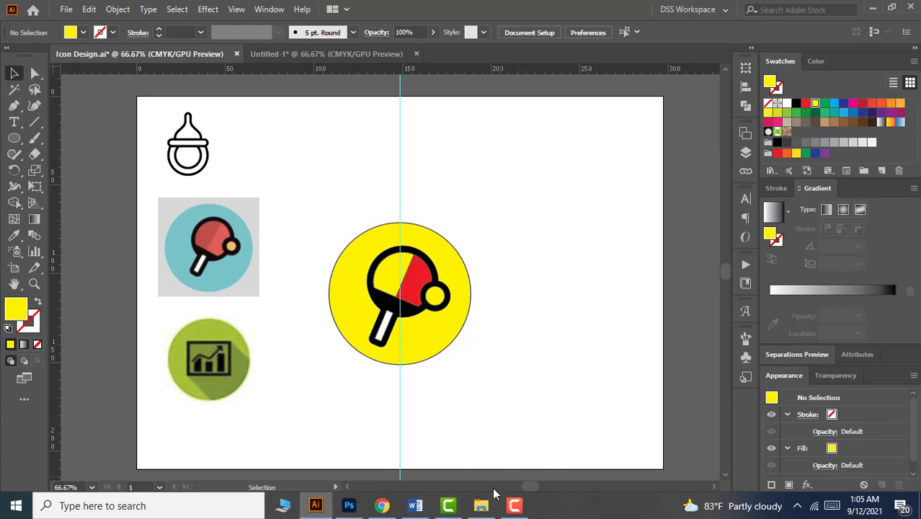
Place the "5 badge Icon Style" image from the Icon desing folder into the document and delete it again.
mouse_move(481, 511)
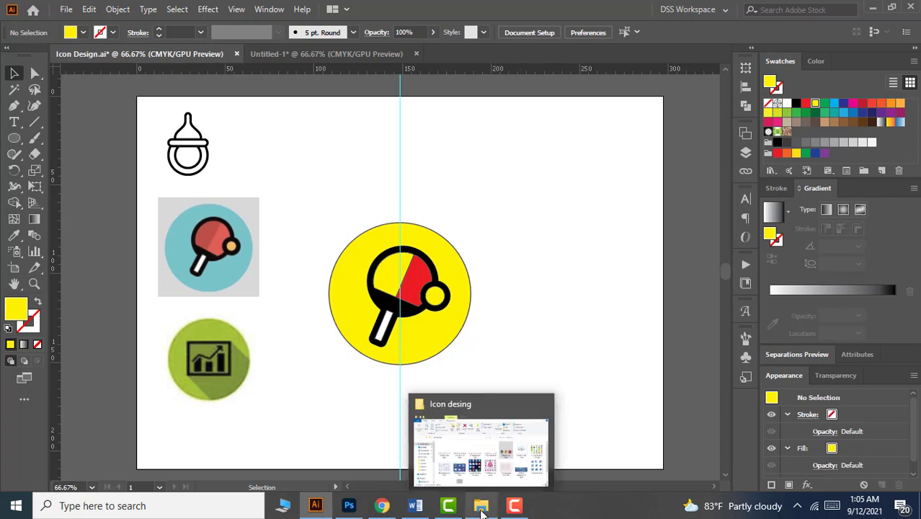
left_click(481, 510)
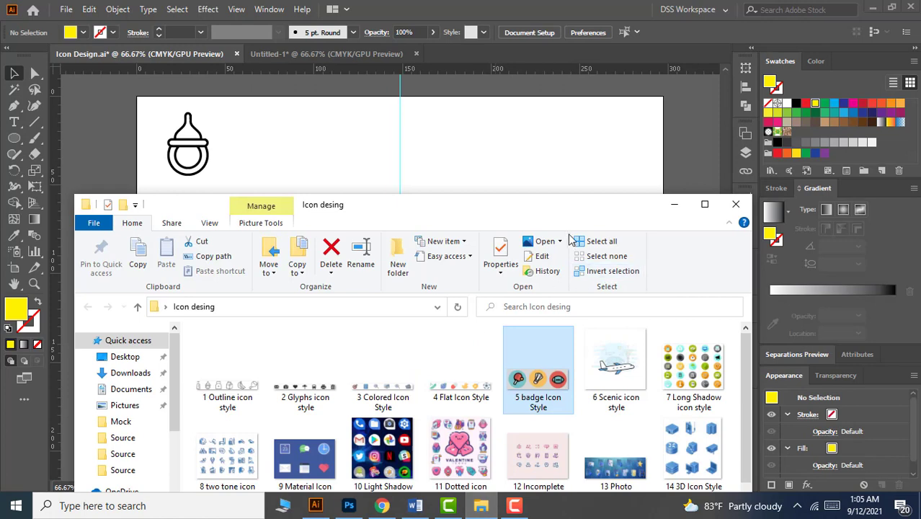
left_click_drag(556, 207, 540, 195)
left_click_drag(537, 353, 502, 149)
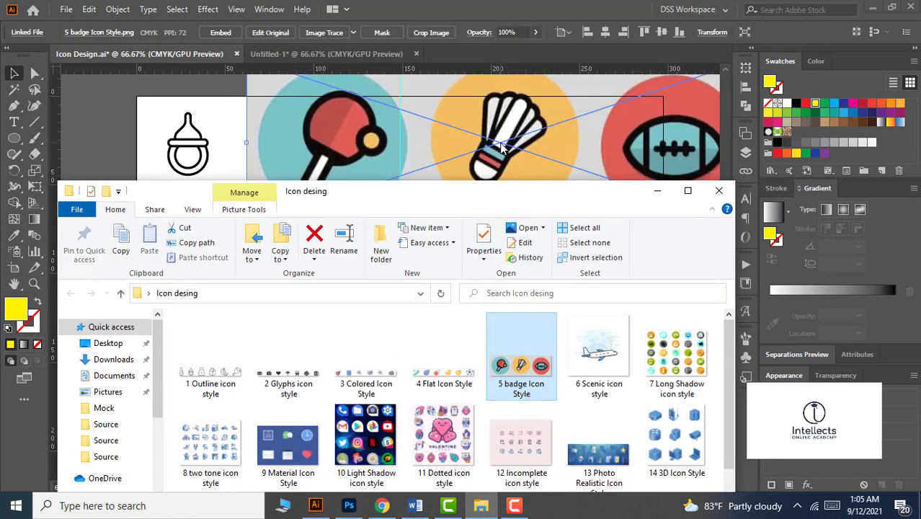
key("Delete")
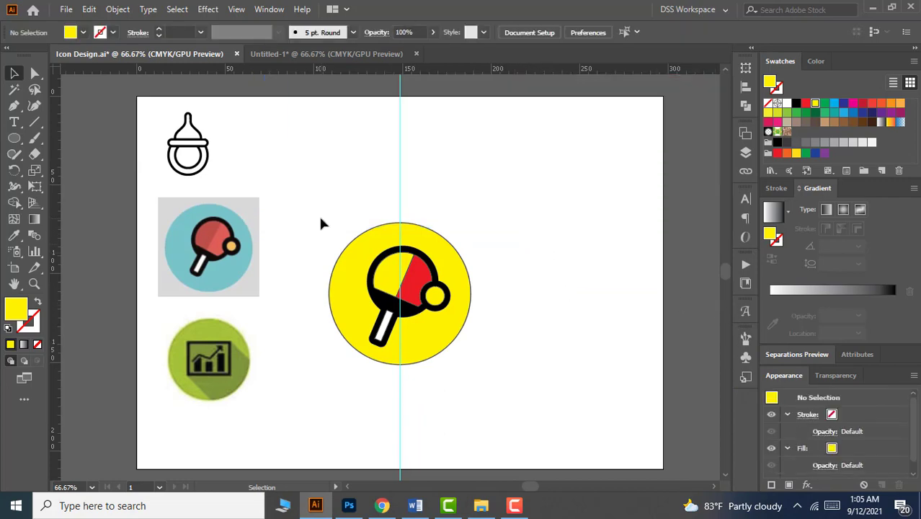
Recolour the paddle face with the Eyedropper, sampling the reference's darker red for the yellow half and its lighter red for the red half.
left_click(389, 275)
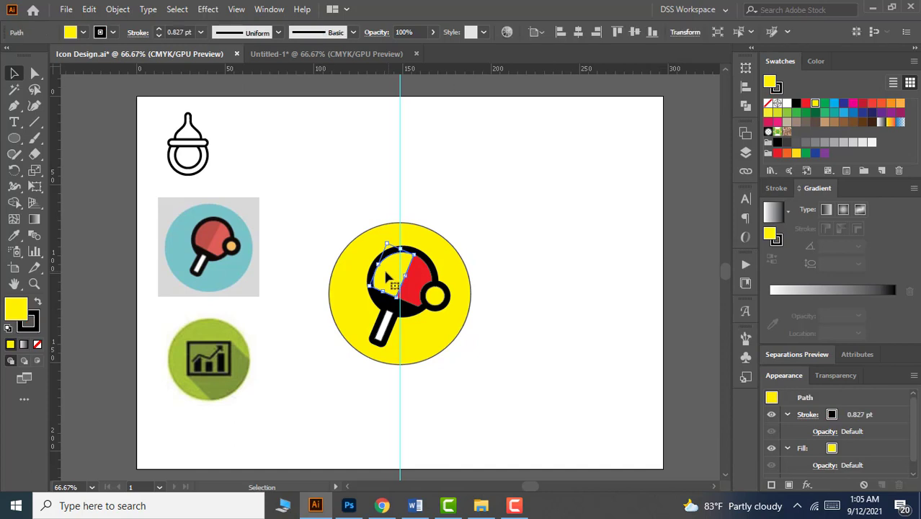
left_click(18, 242)
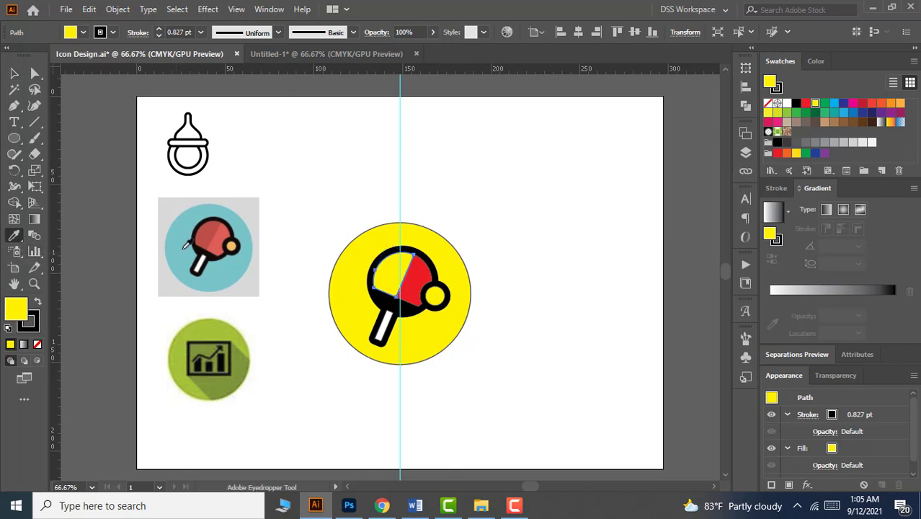
left_click(207, 232)
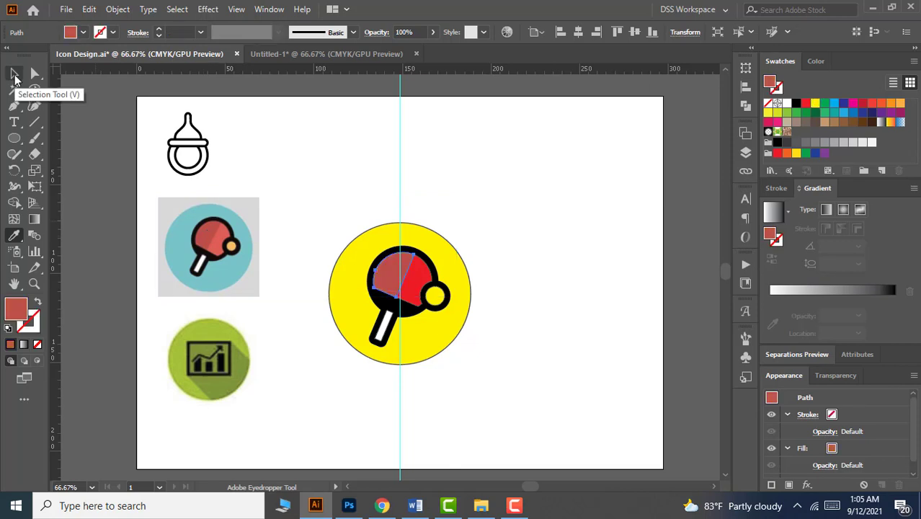
left_click(15, 75)
left_click(412, 295)
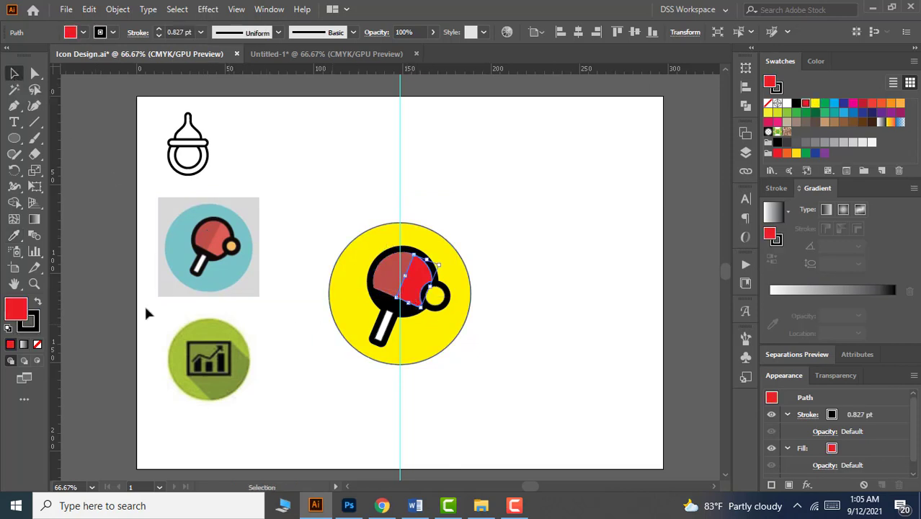
left_click(14, 235)
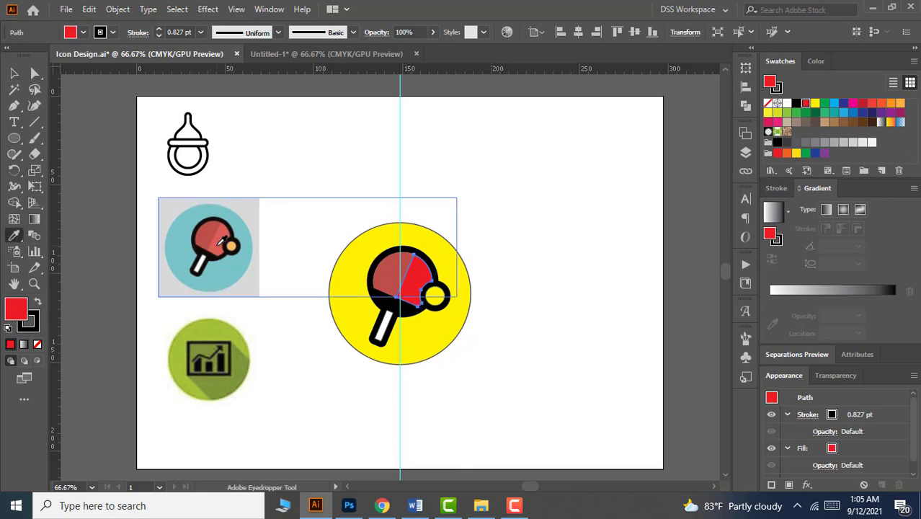
left_click(217, 237)
left_click(14, 73)
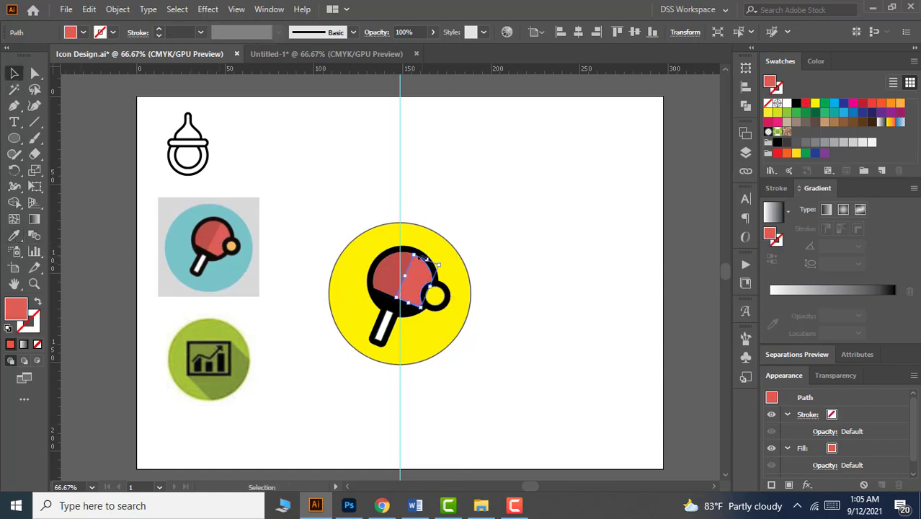
Recolour the large background circle with the teal sampled from the reference badge using the Eyedropper.
left_click(425, 250)
left_click(424, 245)
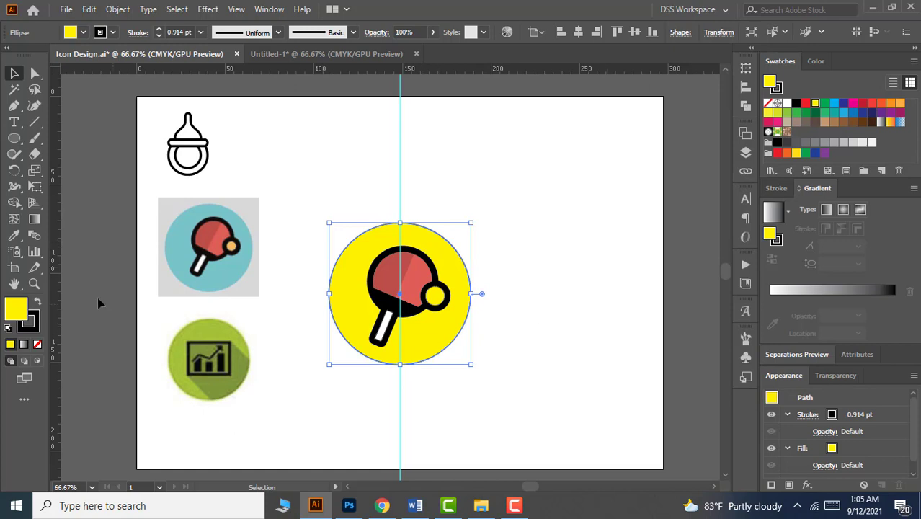
left_click(14, 235)
left_click(191, 216)
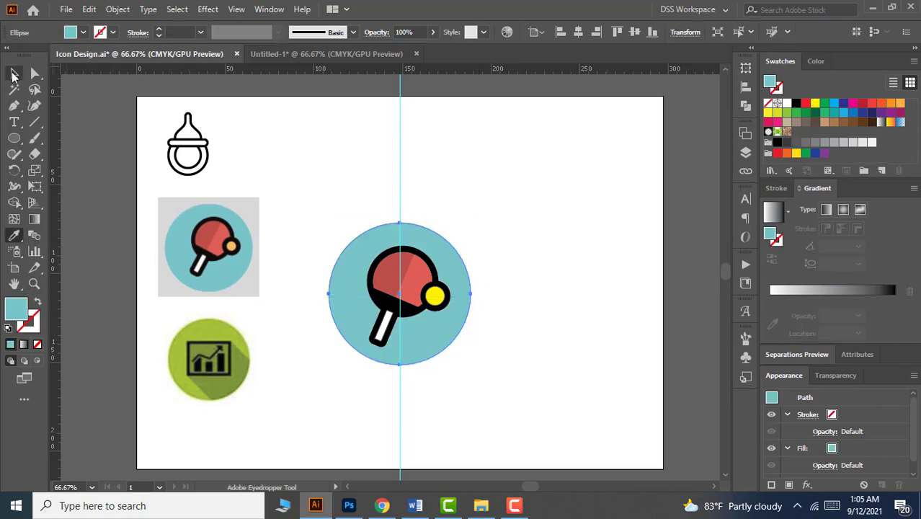
left_click(13, 75)
Recolour the yellow ball with the orange sampled from the reference icon's ball.
left_click(436, 295)
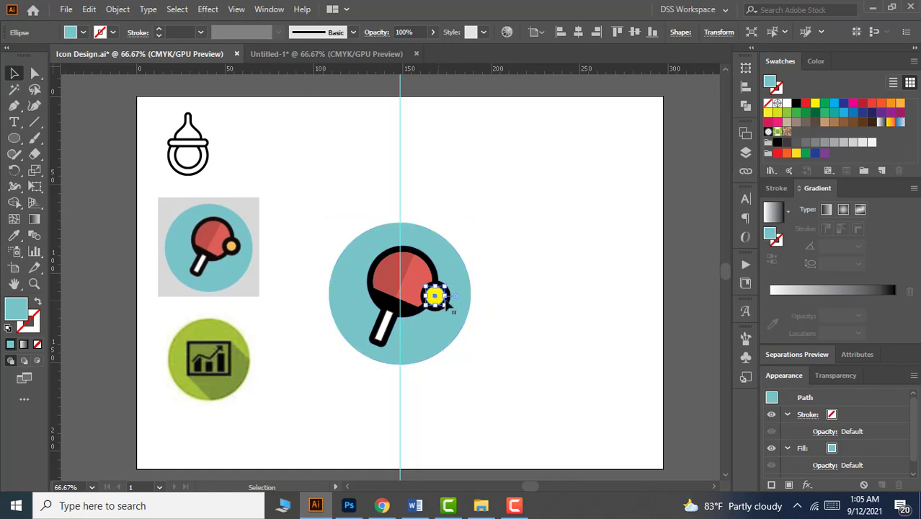
left_click(13, 236)
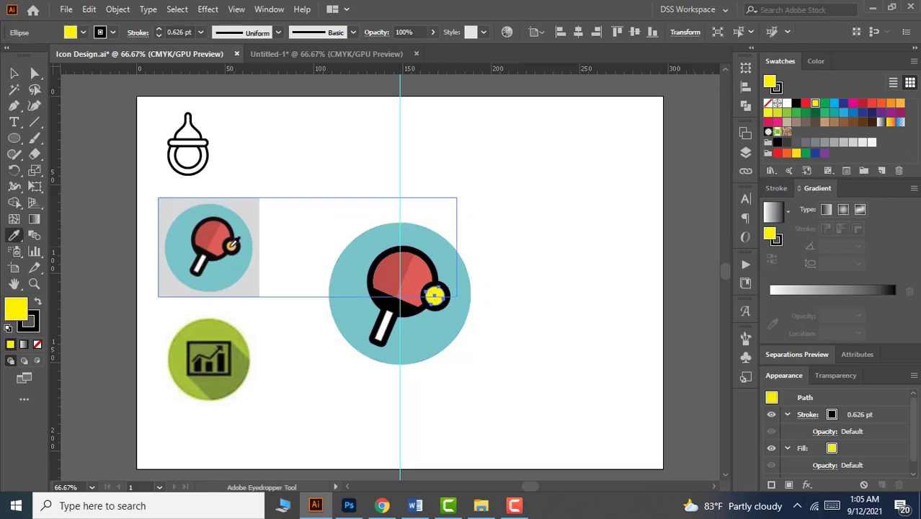
left_click(230, 247)
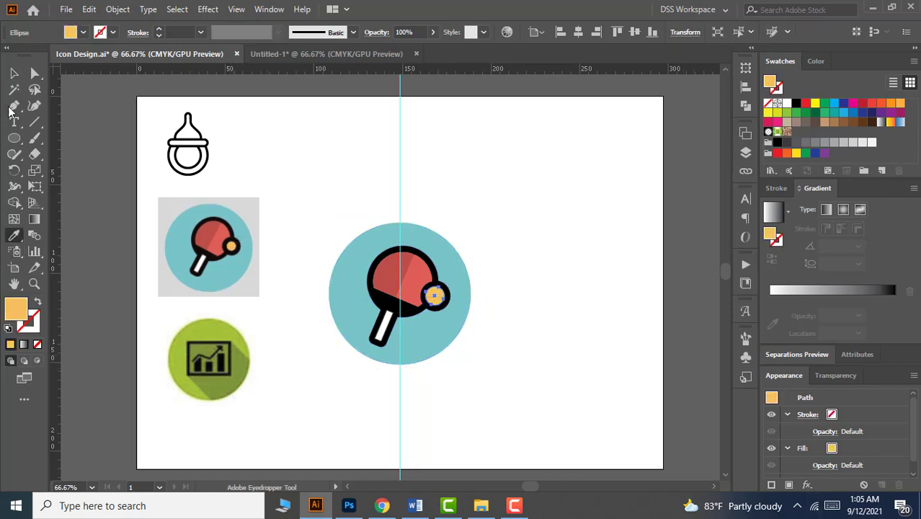
left_click(13, 74)
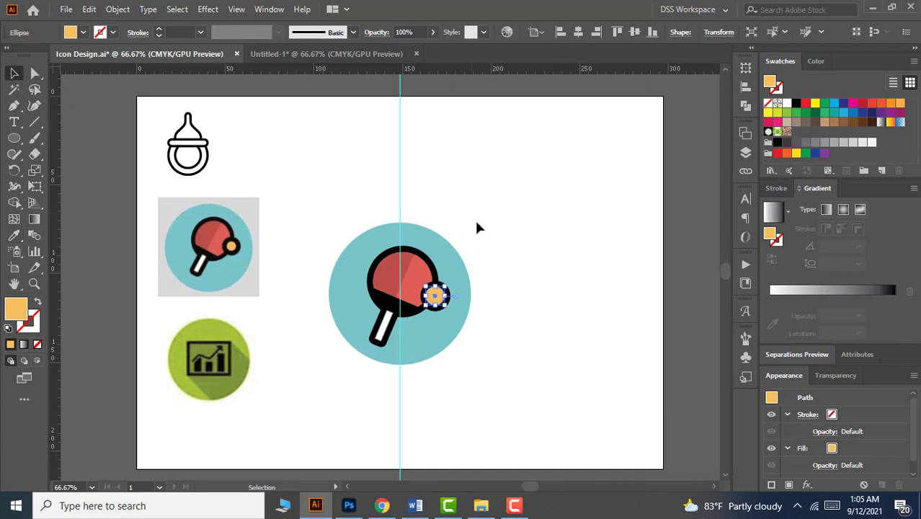
Apply the black sampled from the reference paddle's outline to the united paddle outline with the Eyedropper.
left_click(423, 256)
left_click(14, 235)
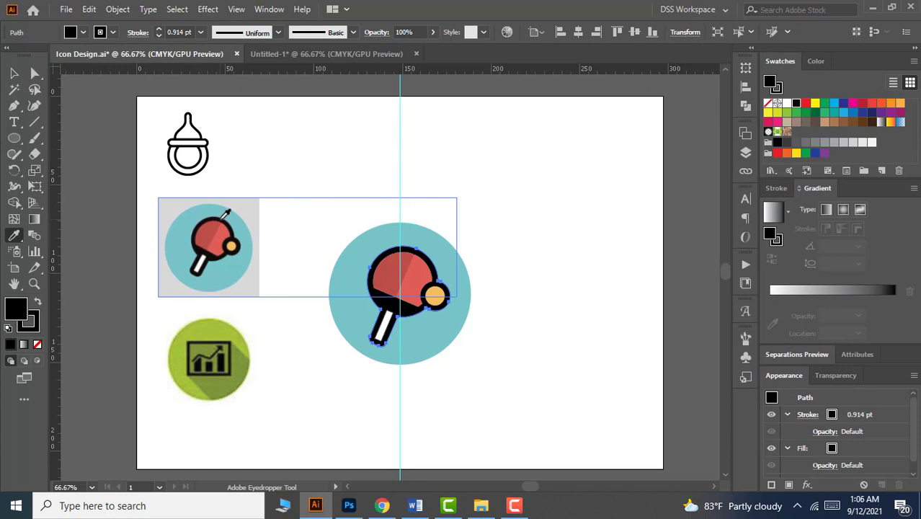
left_click(223, 217)
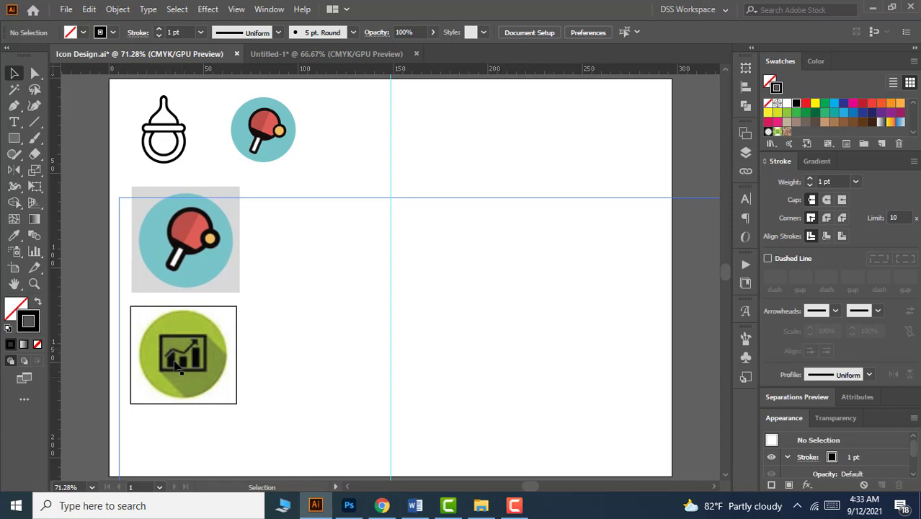
Draw a wide unfilled rectangle centred on the vertical guide as the frame of the chart icon.
left_click(13, 139)
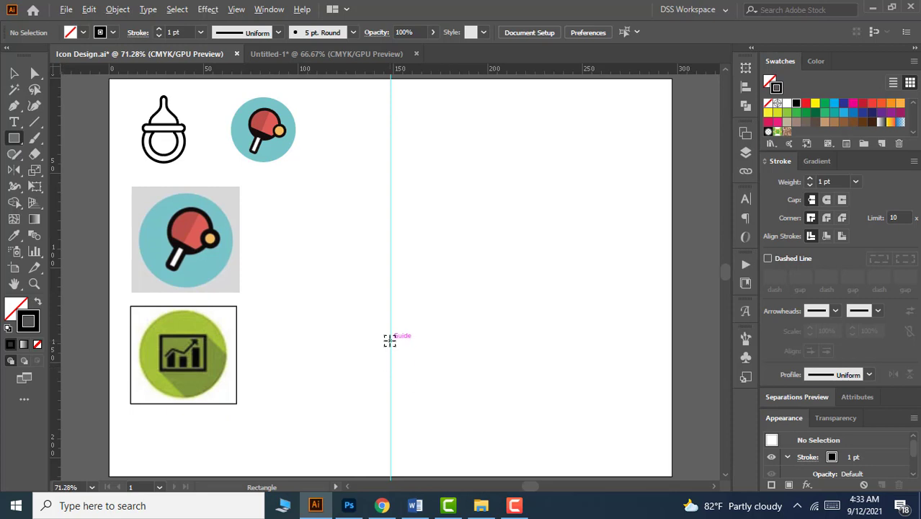
mouse_move(389, 339)
left_mouse_down()
mouse_move(442, 376)
mouse_move(565, 333)
left_mouse_up()
scroll(363, 355, "up", 2, "alt")
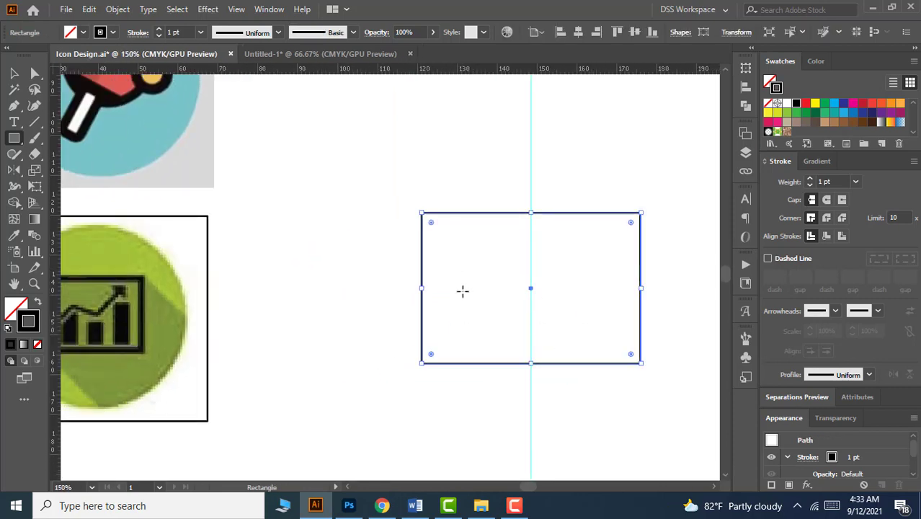
Draw a narrow upright bar inside the frame's left part and copy it twice at even spacing, with the first copy centred on the guide.
mouse_move(458, 276)
left_mouse_down()
mouse_move(487, 322)
mouse_move(487, 345)
left_mouse_up()
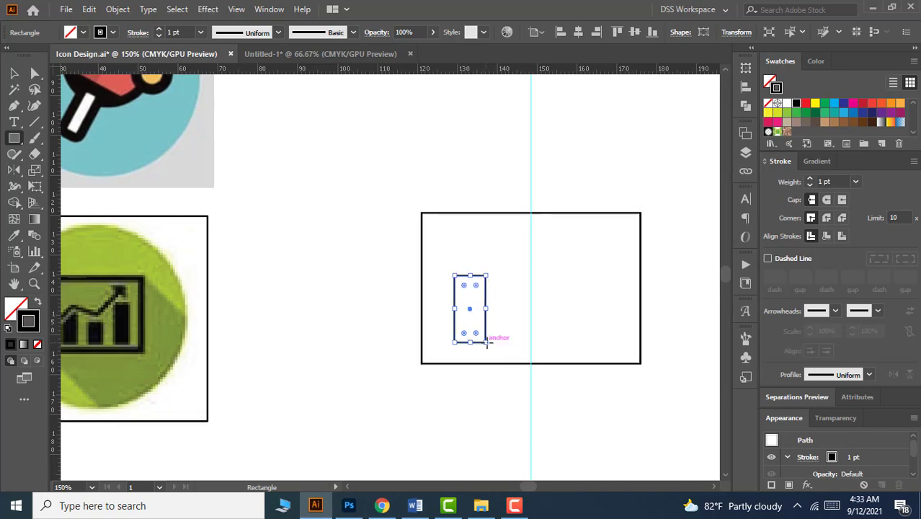
key("v")
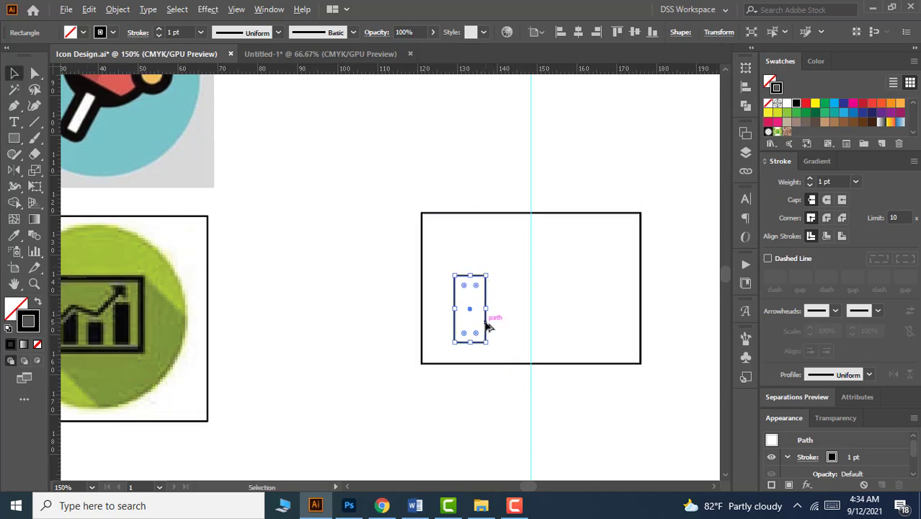
left_click_drag(487, 327, 550, 333)
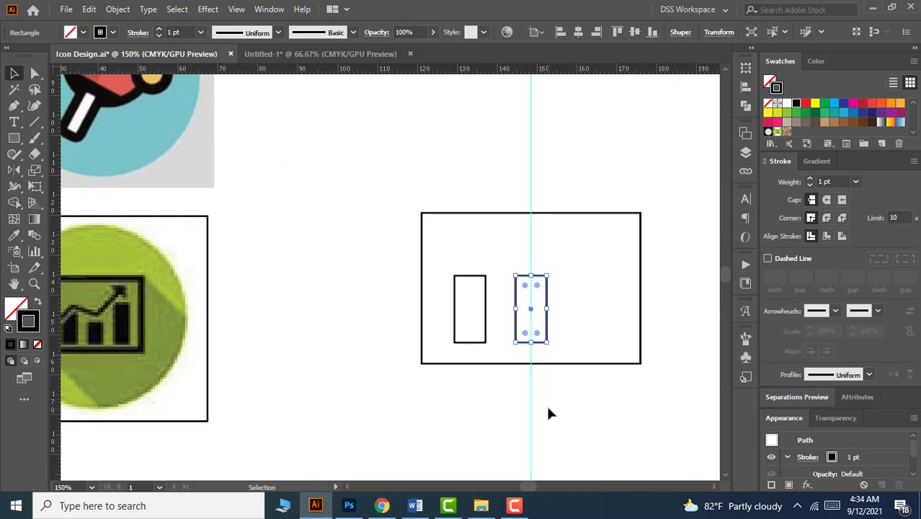
left_click_drag(592, 407, 571, 399)
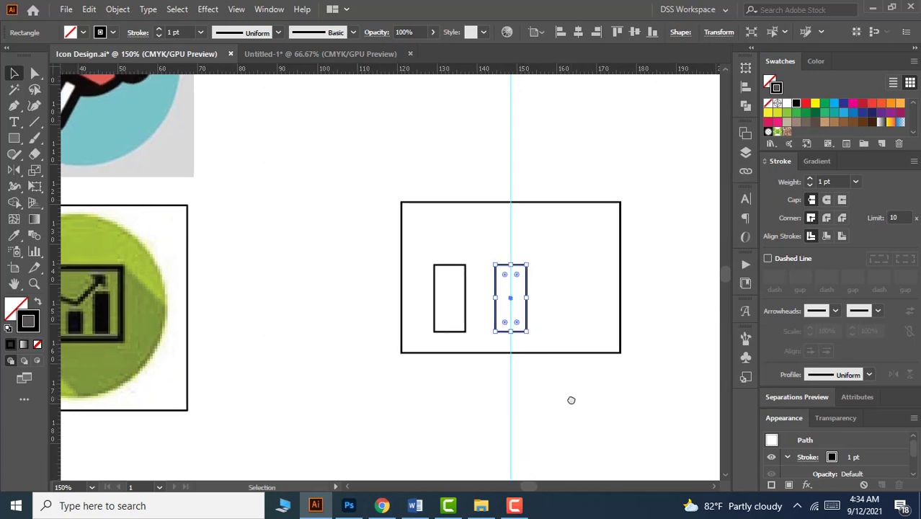
key("ctrl+d")
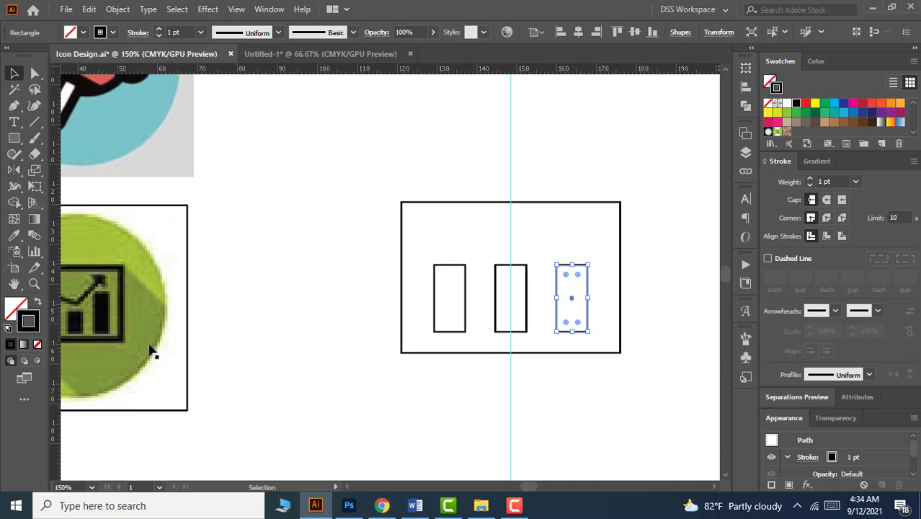
Move the chart reference closer to the frame, then lower the tops of the middle bar to about half height and the left bar slightly.
left_click_drag(152, 349, 301, 333)
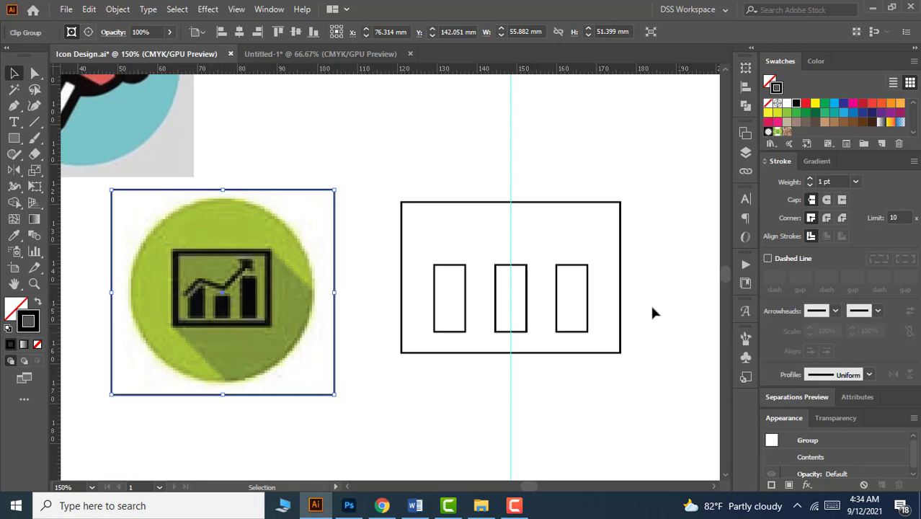
left_click(526, 280)
left_click_drag(511, 267, 509, 298)
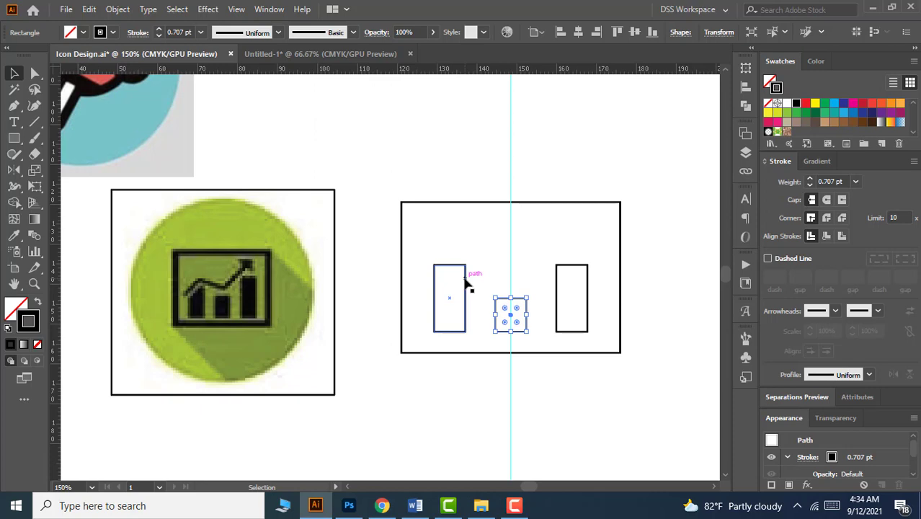
left_click_drag(510, 298, 510, 295)
left_click(449, 268)
left_click_drag(449, 265, 451, 277)
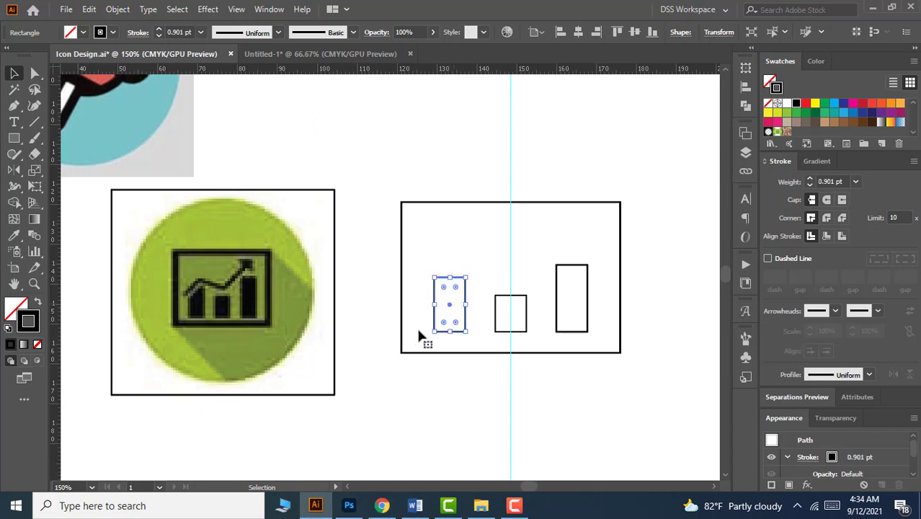
Slant the top edge of the left bar by moving its upper-left anchor point straight down with Direct Selection.
left_click(36, 72)
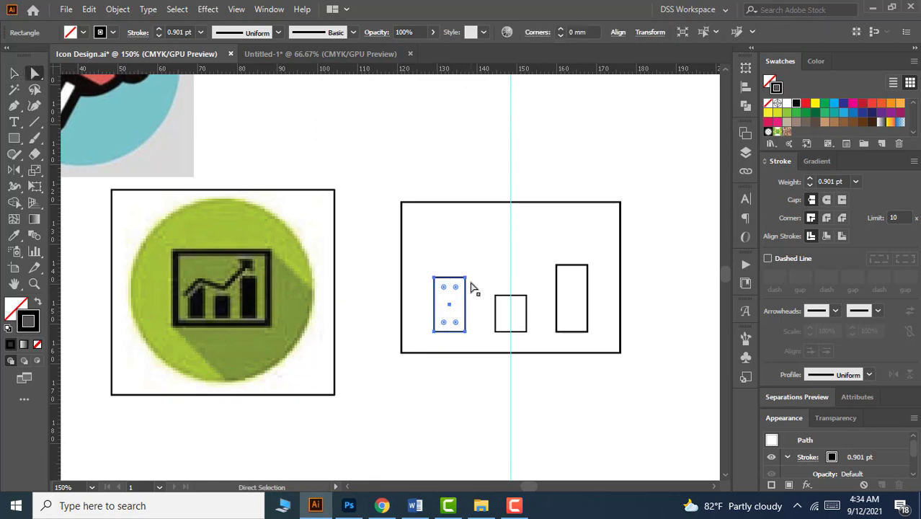
left_click(435, 280)
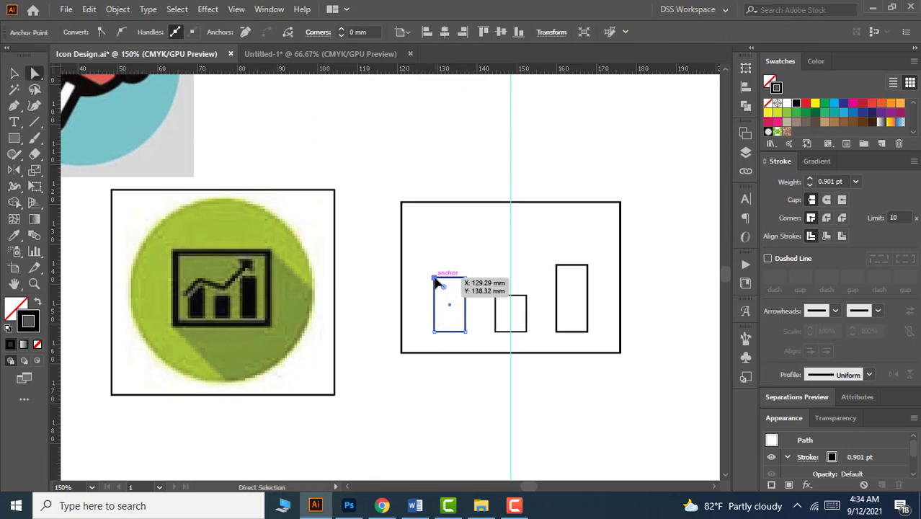
left_click_drag(434, 279, 434, 299)
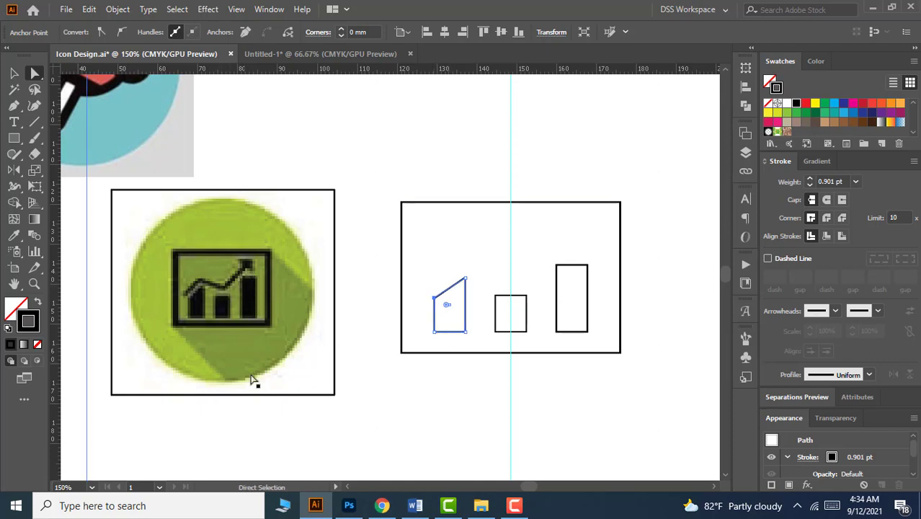
Draw an open zigzag trend line above the bars with the Pen tool, dipping at the guide and rising over the tallest bar.
left_click(14, 106)
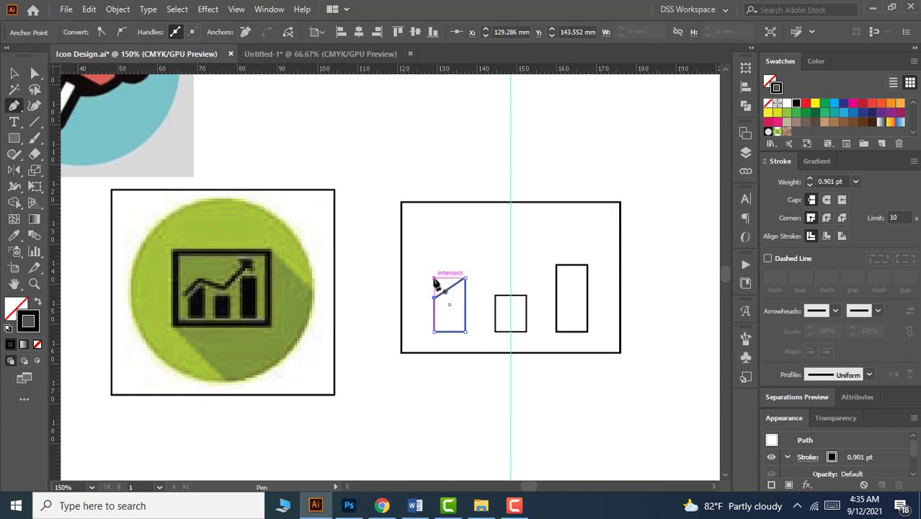
left_click(434, 277)
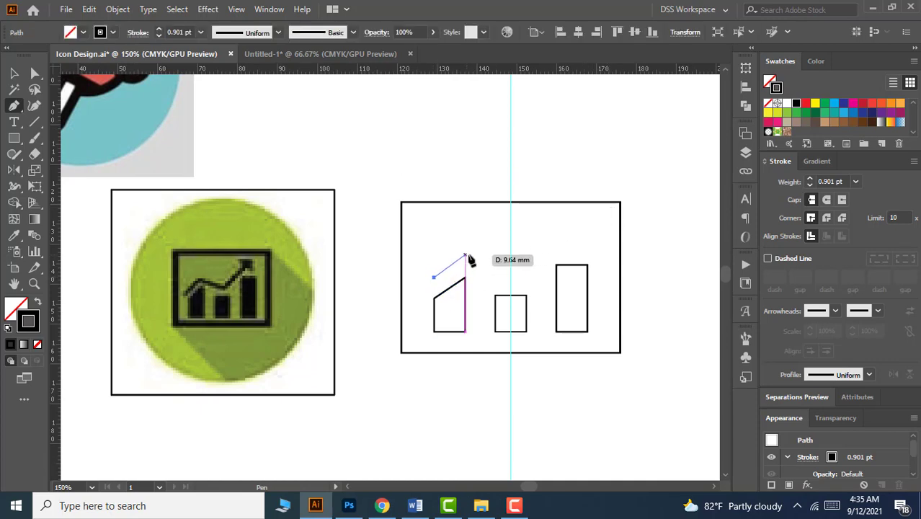
left_click(473, 249)
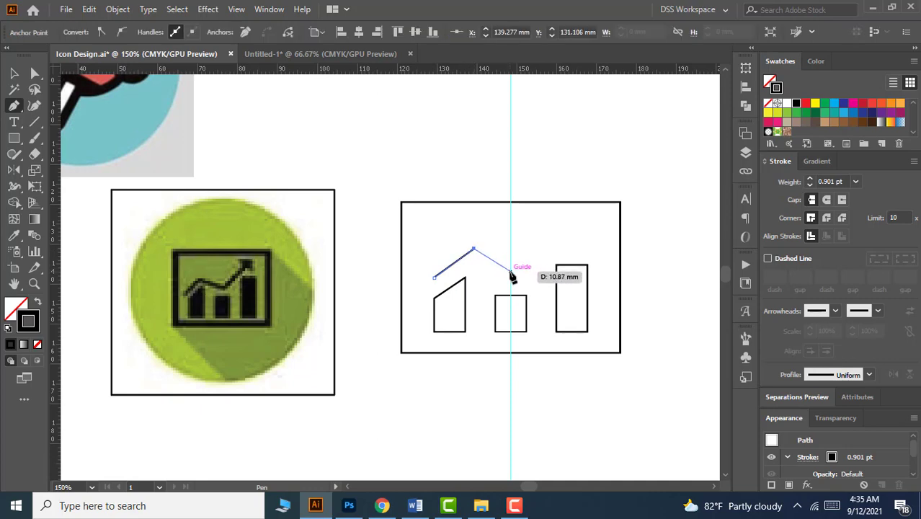
left_click(510, 271)
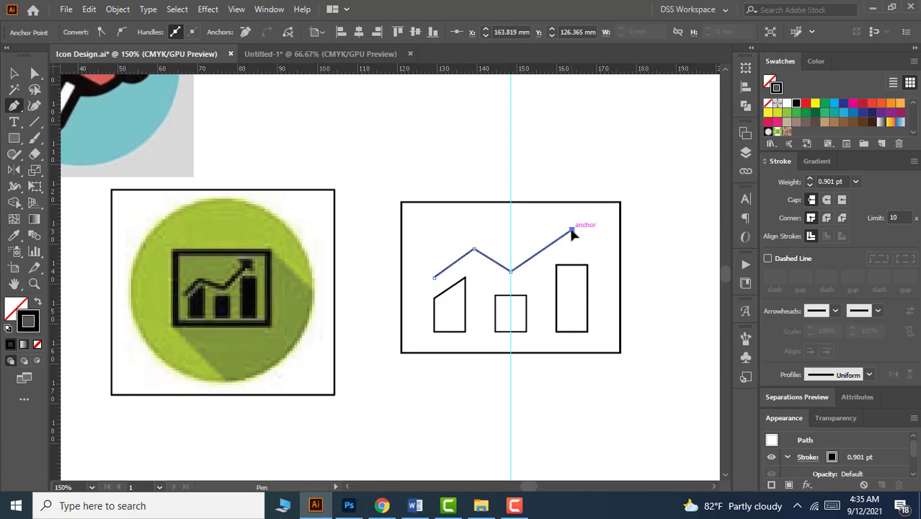
key("v")
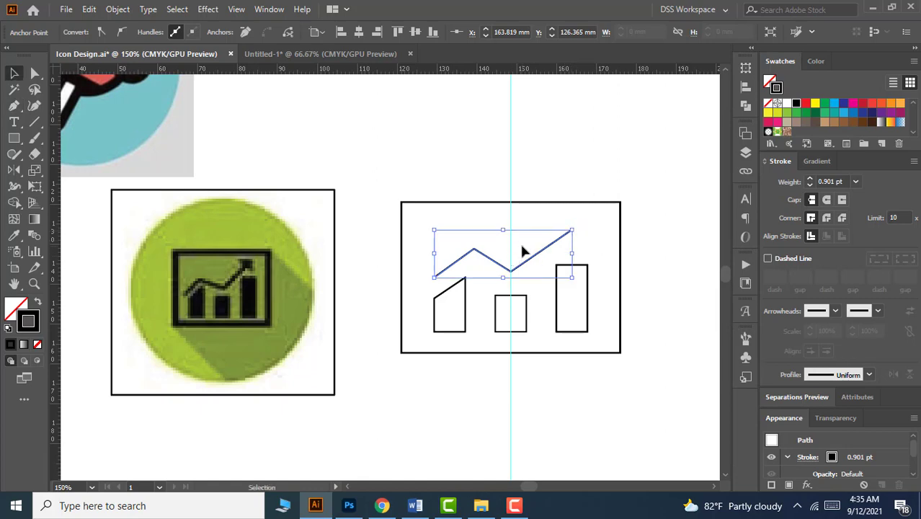
Set the trend line's stroke weight to 5 pt.
left_click_drag(521, 247, 536, 273)
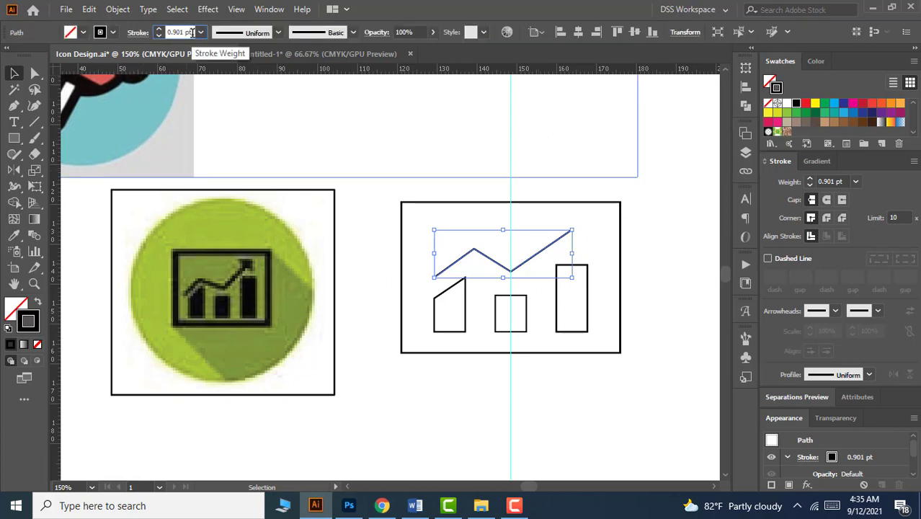
left_click(191, 33)
key("Up")
key("Up")
key("Up")
key("Up")
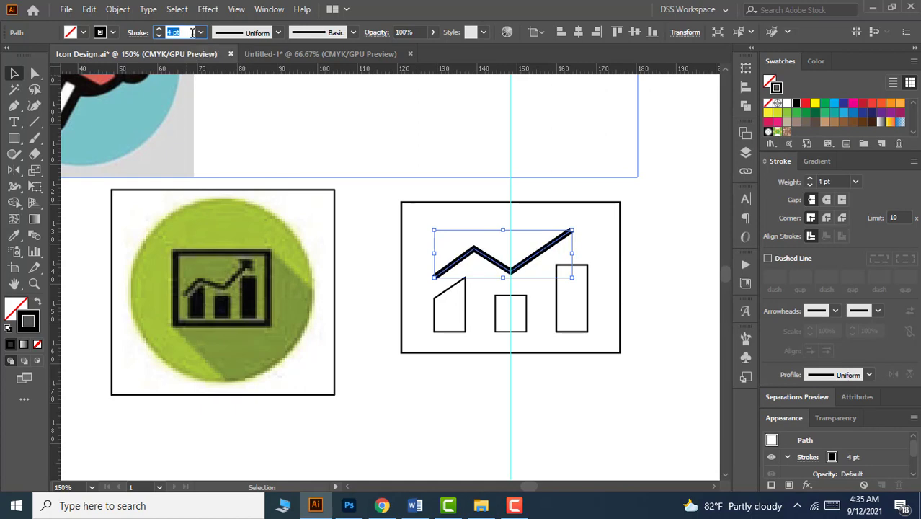
key("Up")
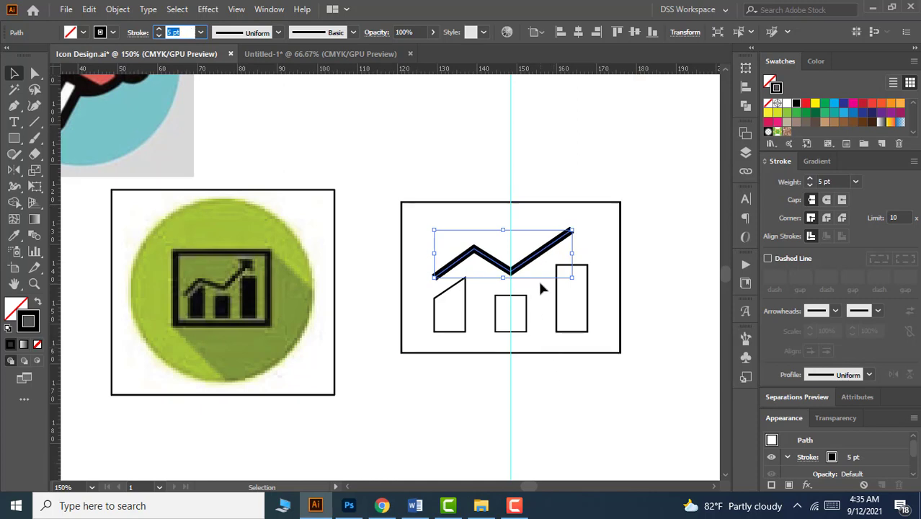
Expand the trend line's fill and stroke into an outlined shape.
left_click(535, 258)
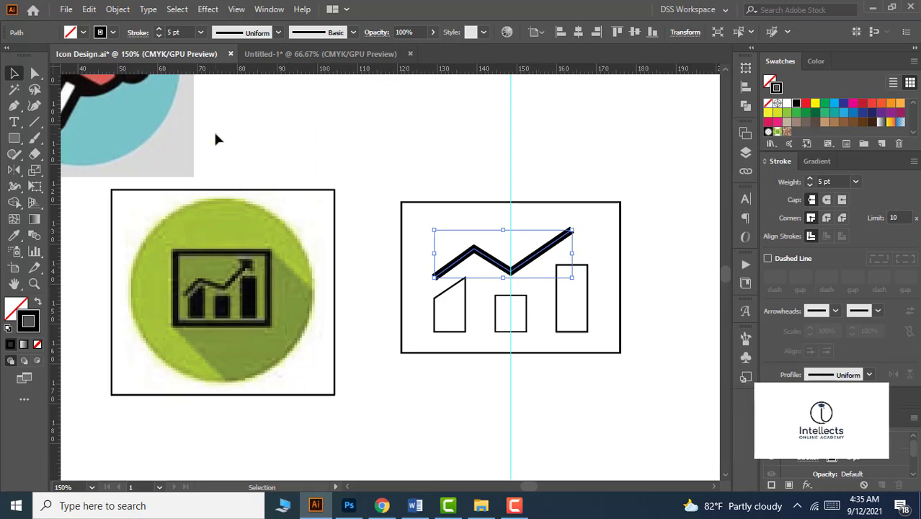
left_click(121, 10)
left_click(225, 165)
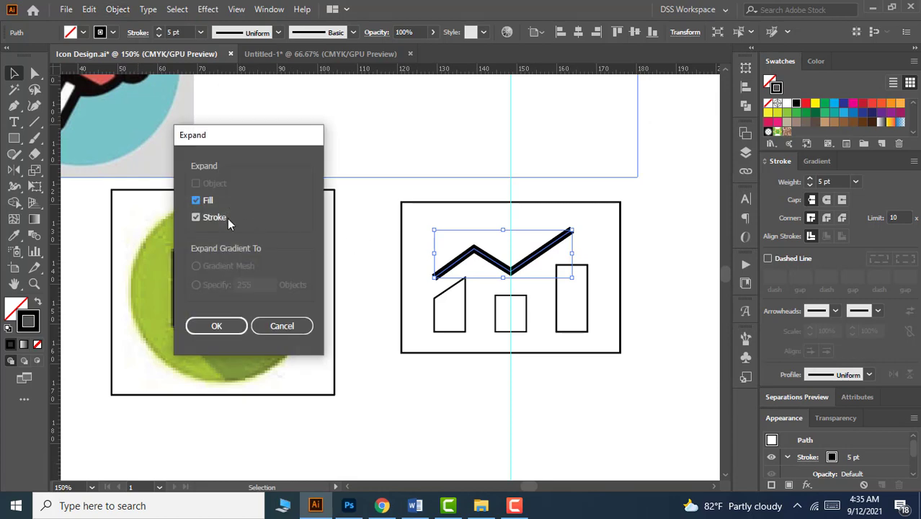
left_click(217, 326)
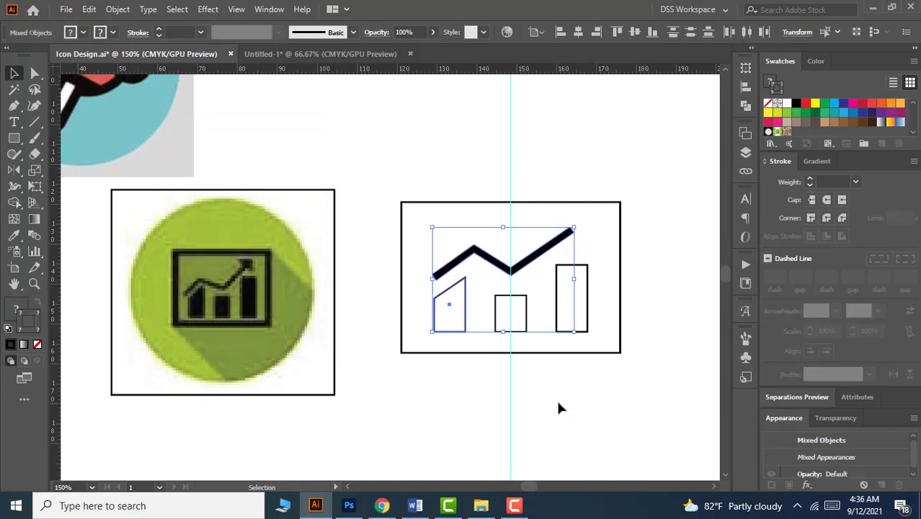
Draw a closed triangular arrowhead with the Pen tool over the upper-right end of the trend line.
left_click(14, 105)
scroll(572, 234, "up", 2)
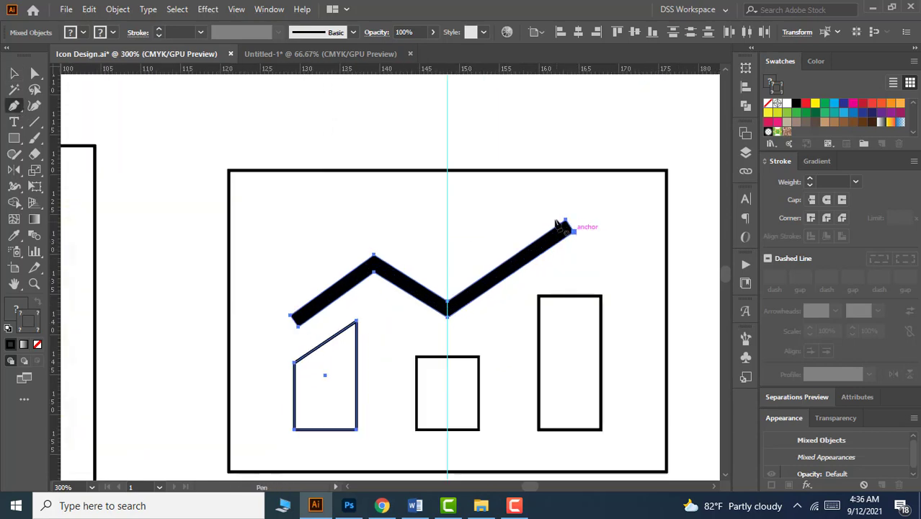
left_click(546, 209)
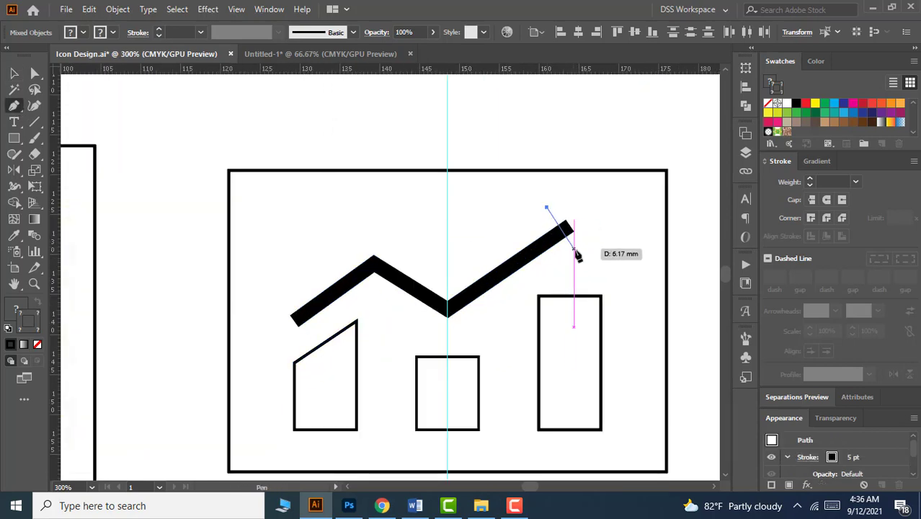
left_click(578, 252)
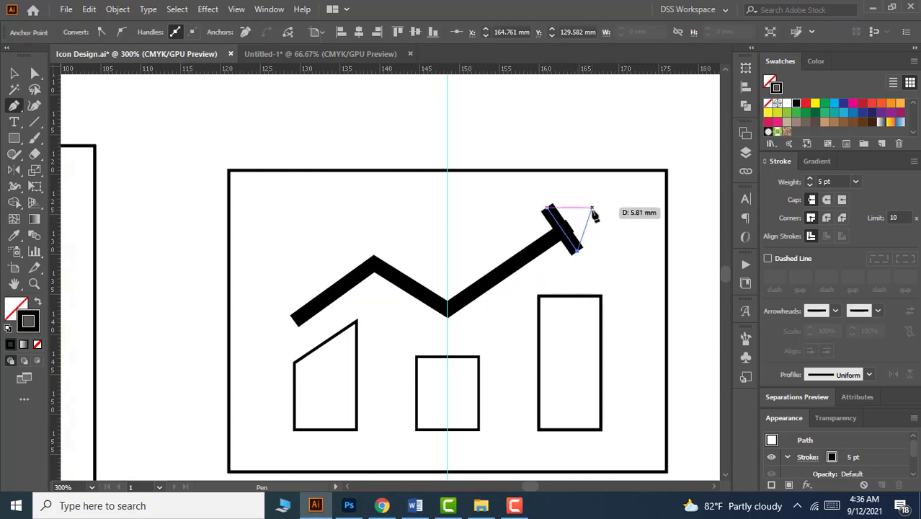
left_click(593, 209)
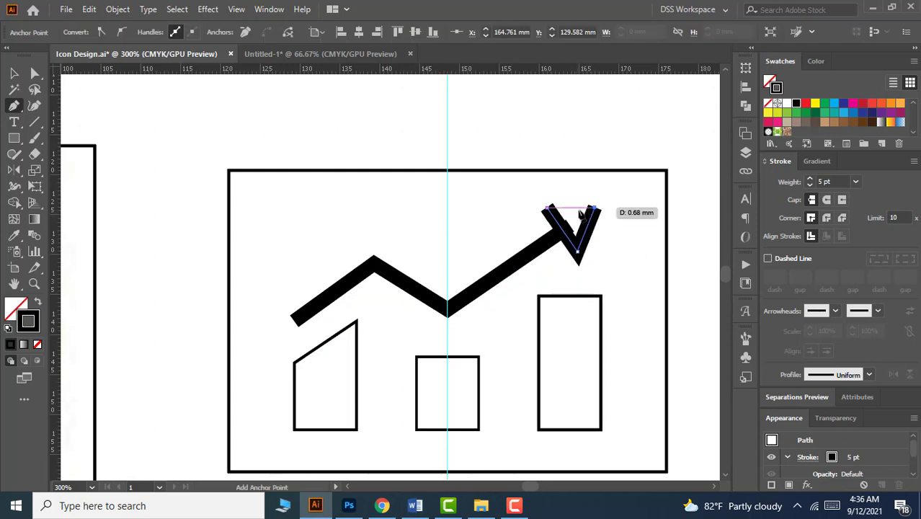
left_click(547, 209)
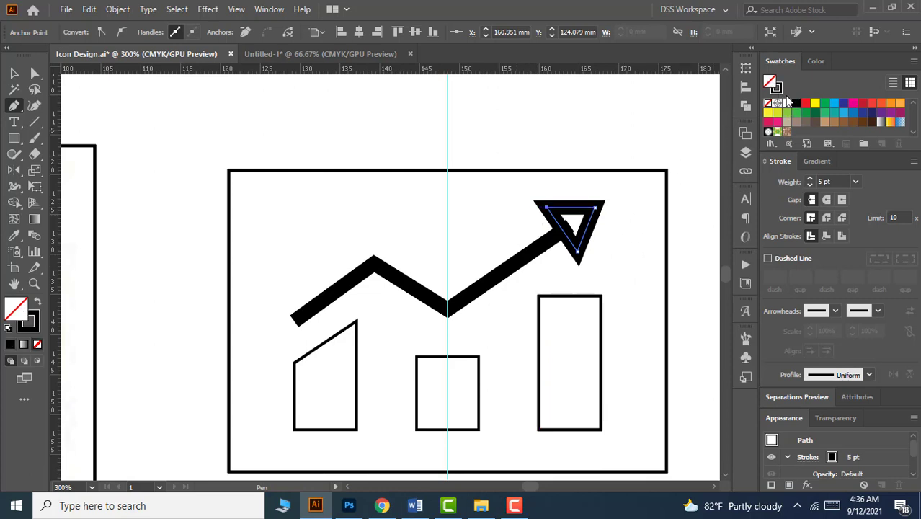
Give the arrowhead triangle a black fill and no stroke, and deselect it.
left_click(794, 104)
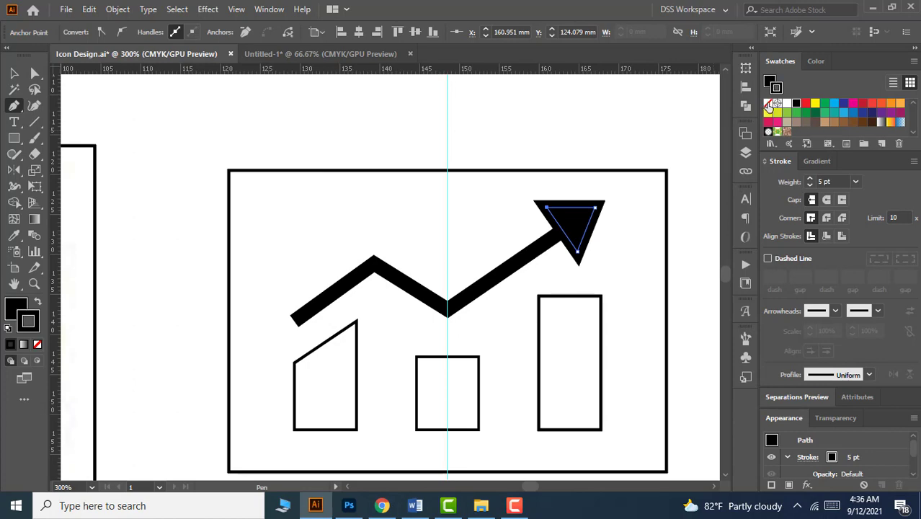
left_click(768, 103)
key("v")
key("ctrl+shift+a")
key("ctrl+minus")
key("ctrl+minus")
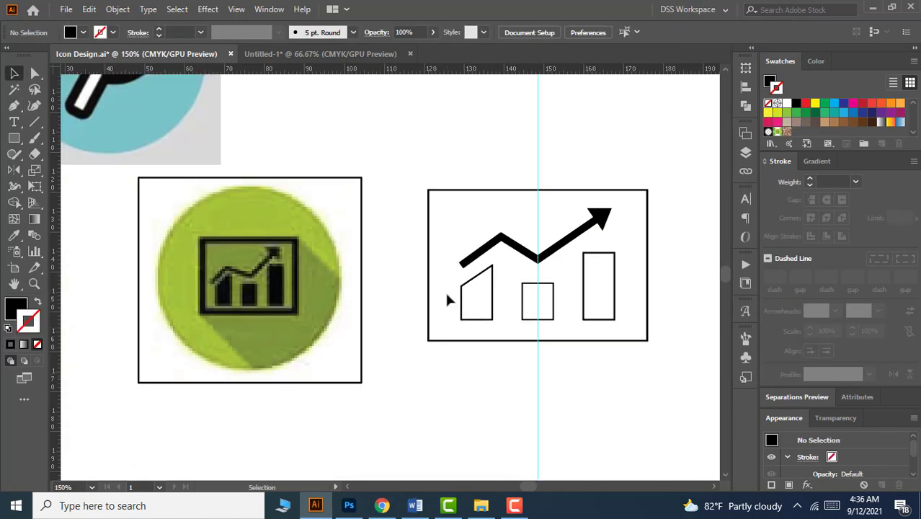
Fill all three chart bars with black.
left_click_drag(447, 294, 611, 325)
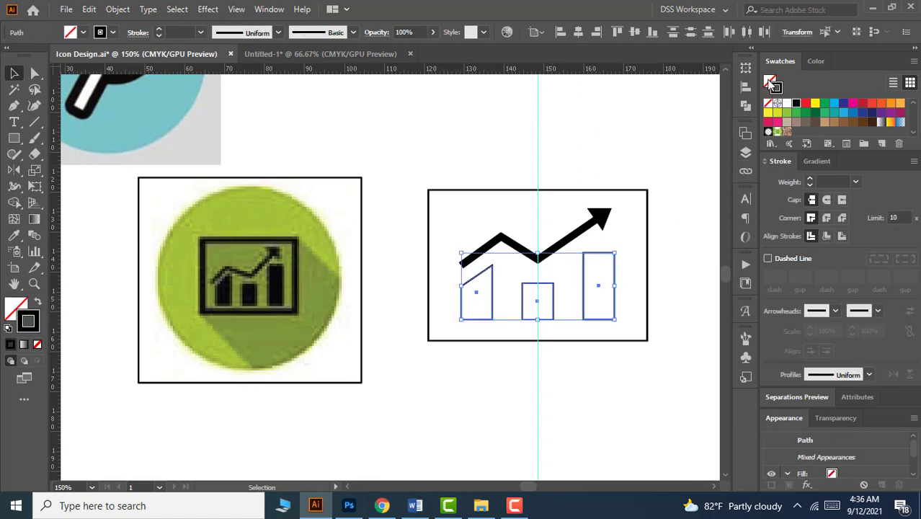
left_click(796, 103)
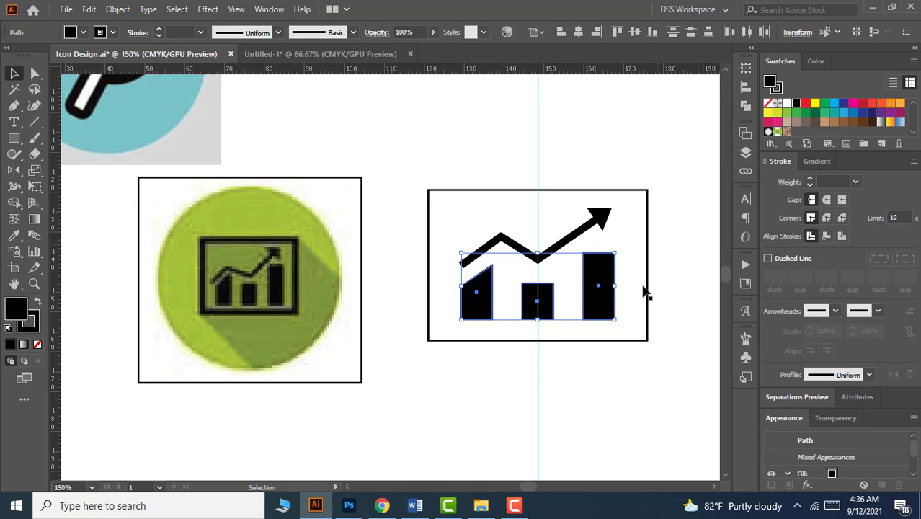
left_click(600, 370)
Set the stroke weight of the chart's rectangular frame to 5 pt and deselect it.
left_click_drag(612, 371, 598, 374)
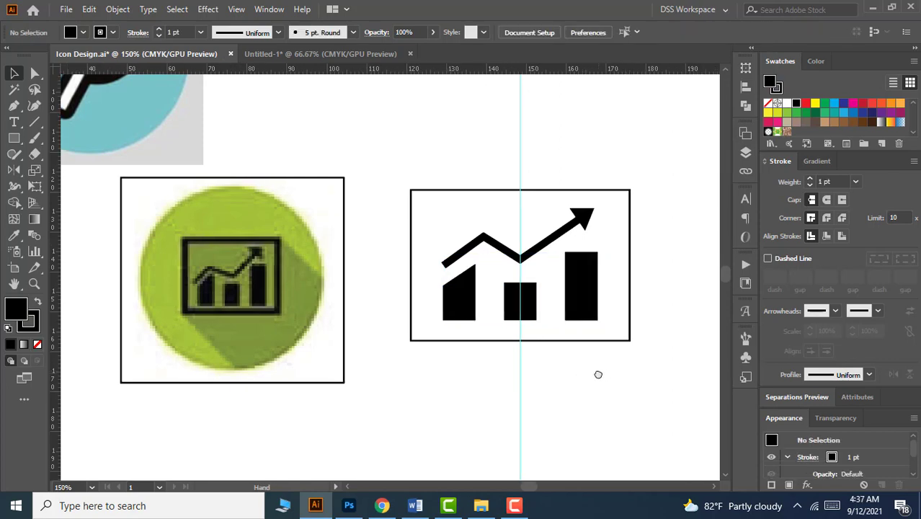
scroll(598, 374, "down", 1)
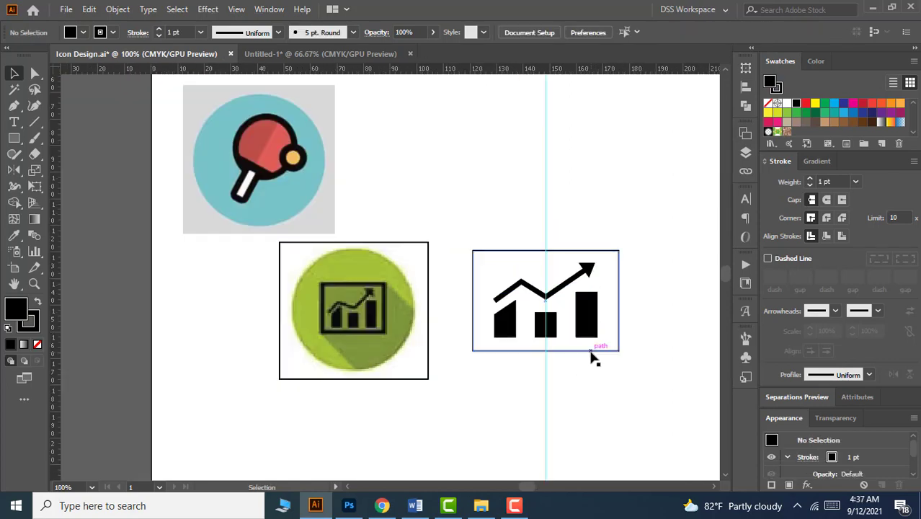
left_click(591, 352)
left_click(177, 31)
key("Up")
key("Up")
key("Up")
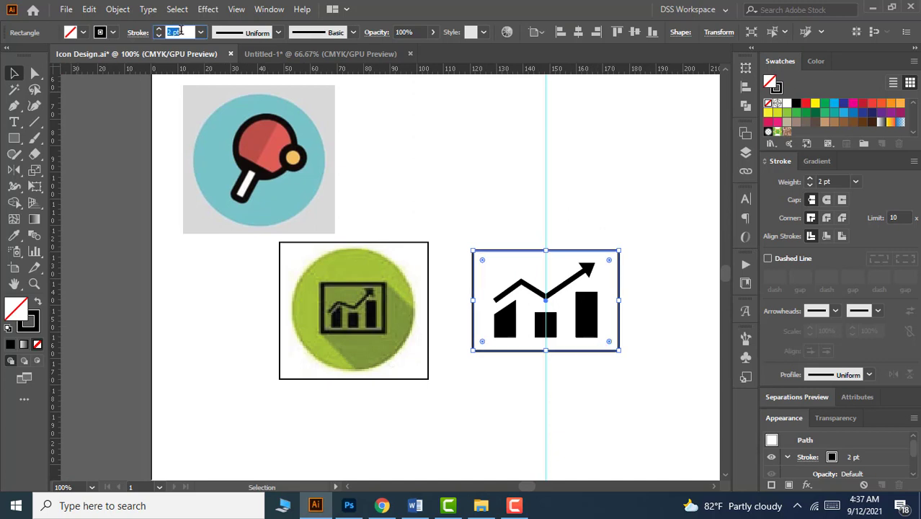
key("Up")
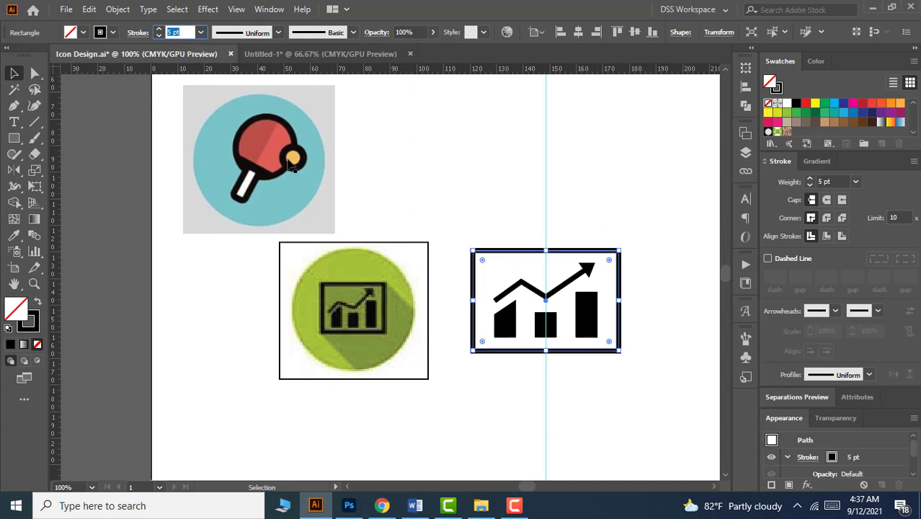
left_click(493, 400)
Move the green chart reference image to below the paddle reference and activate the Ellipse tool.
left_click_drag(372, 336, 263, 362)
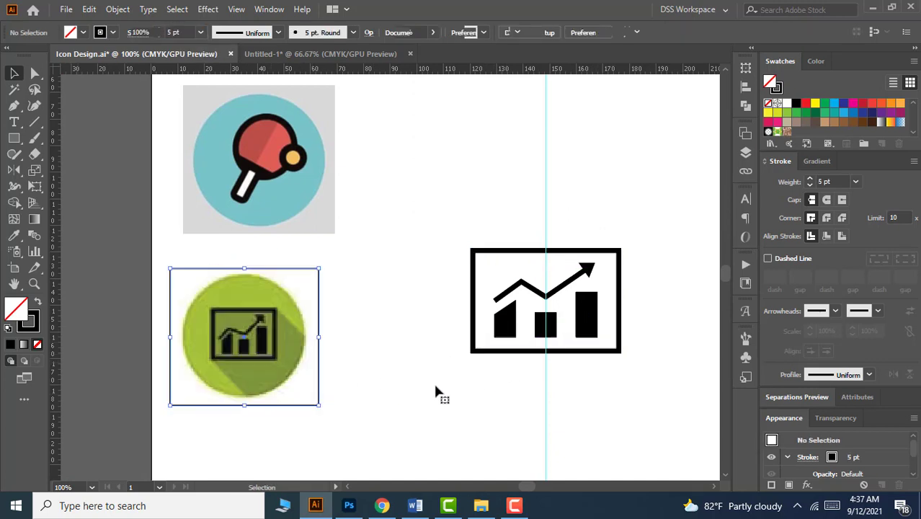
left_click_drag(14, 138, 64, 170)
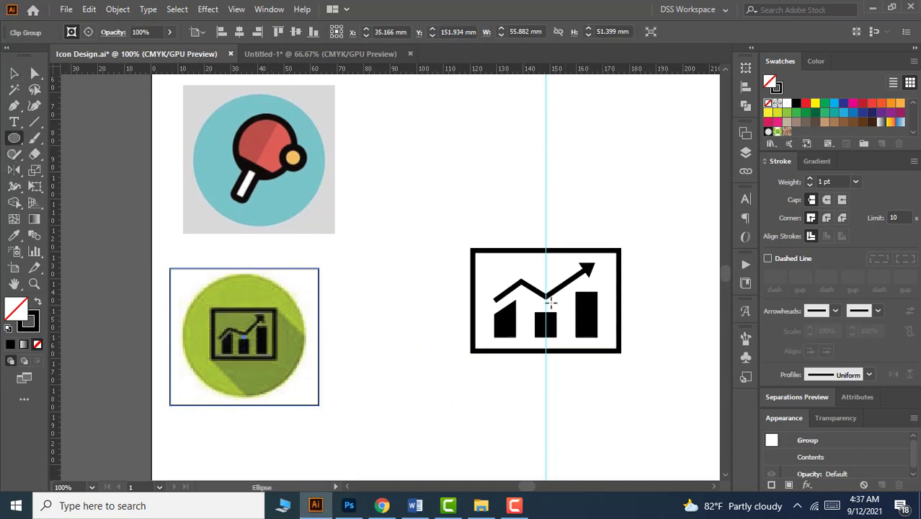